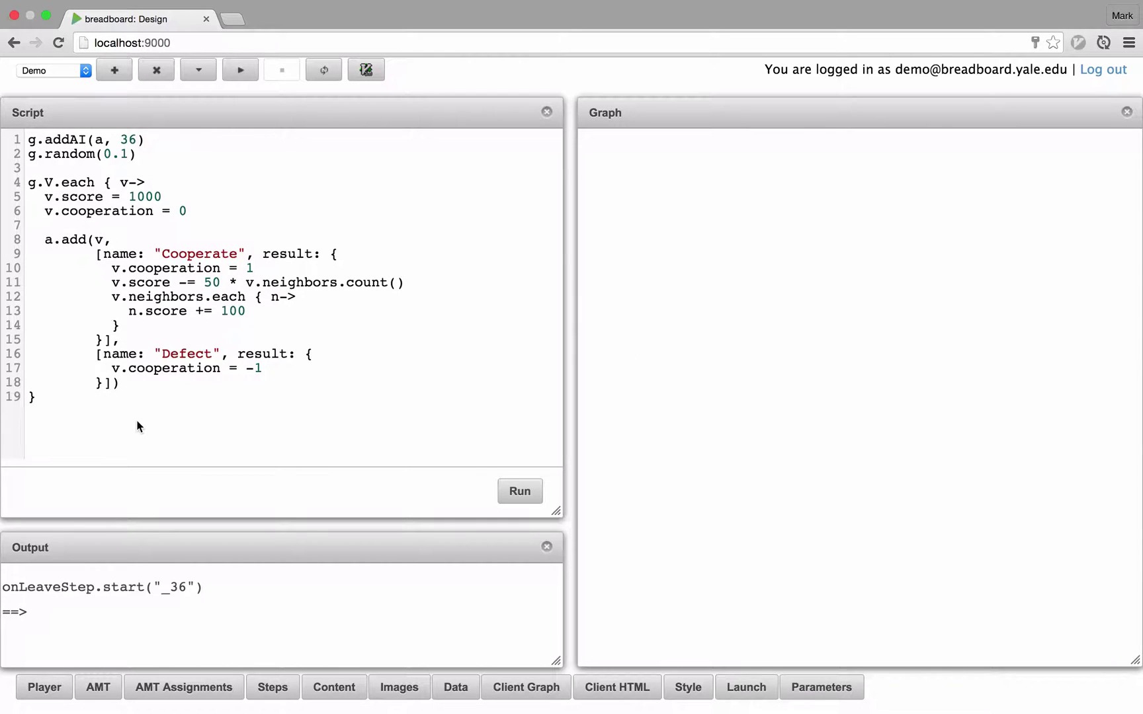
Step: Run the public goods script to build a network of green cooperators and red defectors
left_click(527, 487)
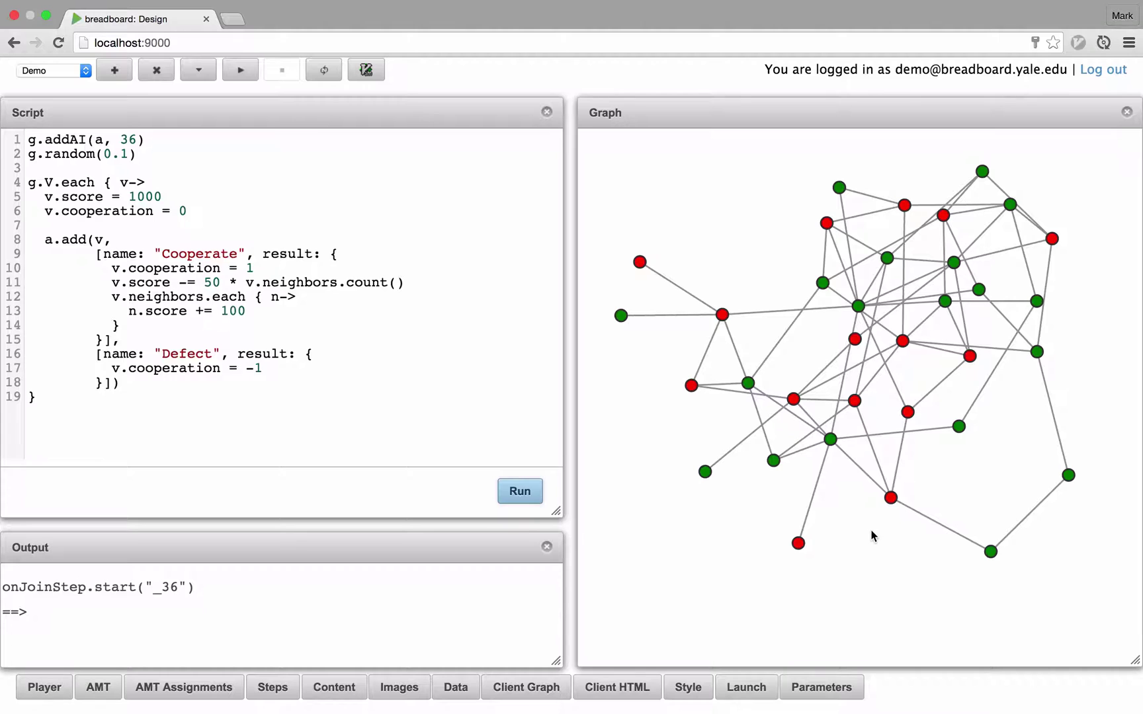
Step: Change g.random's probability to 0.33 and the starting score to 2000
double_click(123, 154)
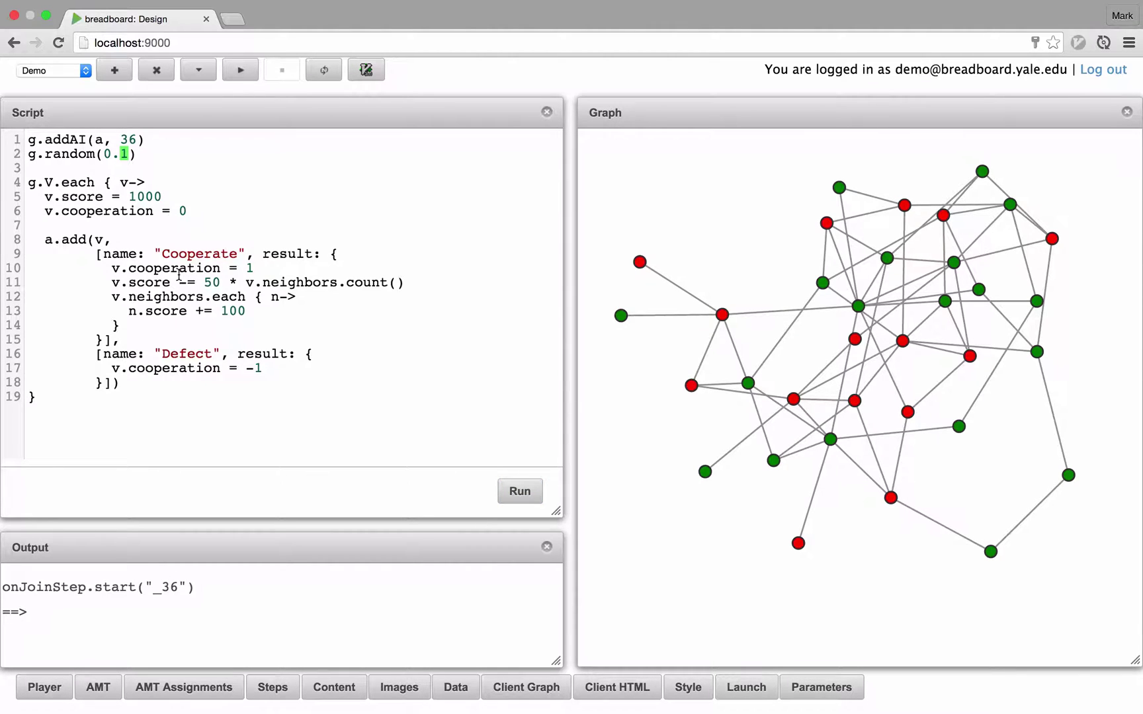
key("BackSpace")
type("33")
key("Down")
key("Down")
key("Down")
key("BackSpace")
type("2")
Step: Change the cooperation cost to 150 and the neighbour payoff to 200
key("Down")
key("Down")
key("Down")
key("Down")
key("Down")
key("Down")
key("Right")
key("Right")
key("Right")
type("1")
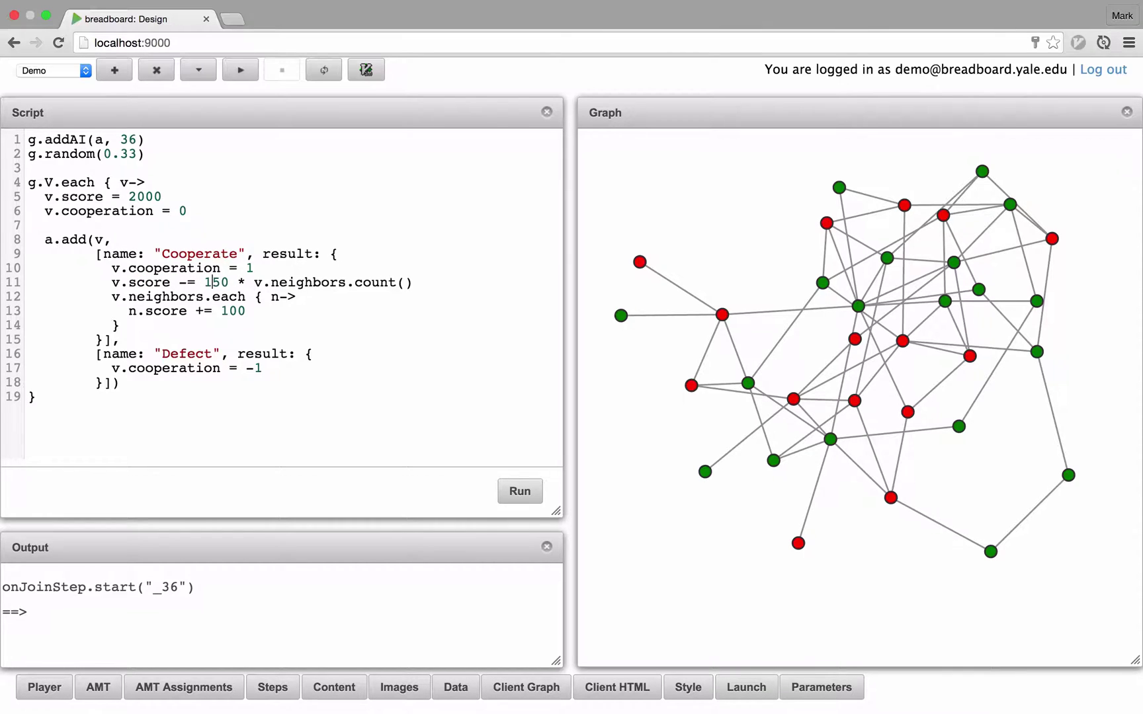
key("Down")
key("Down")
key("Delete")
type("22")
key("Delete")
key("Up")
key("Up")
key("Up")
key("Up")
key("Up")
key("Up")
key("Up")
key("Up")
key("Up")
key("Up")
Step: Add Decimal parameter 'connectivity': min 0, max 1, default 0.2, 'Connectivity of the graph'
left_click(801, 686)
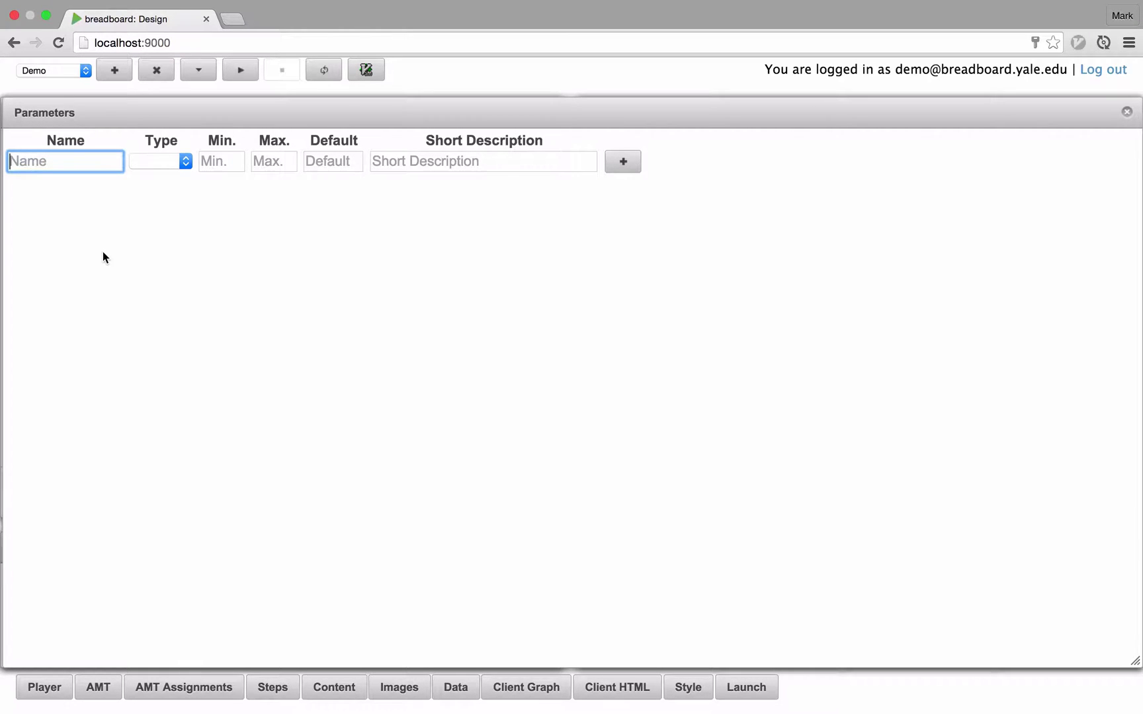
type("connecc")
key("BackSpace")
type("tivity")
left_click(167, 158)
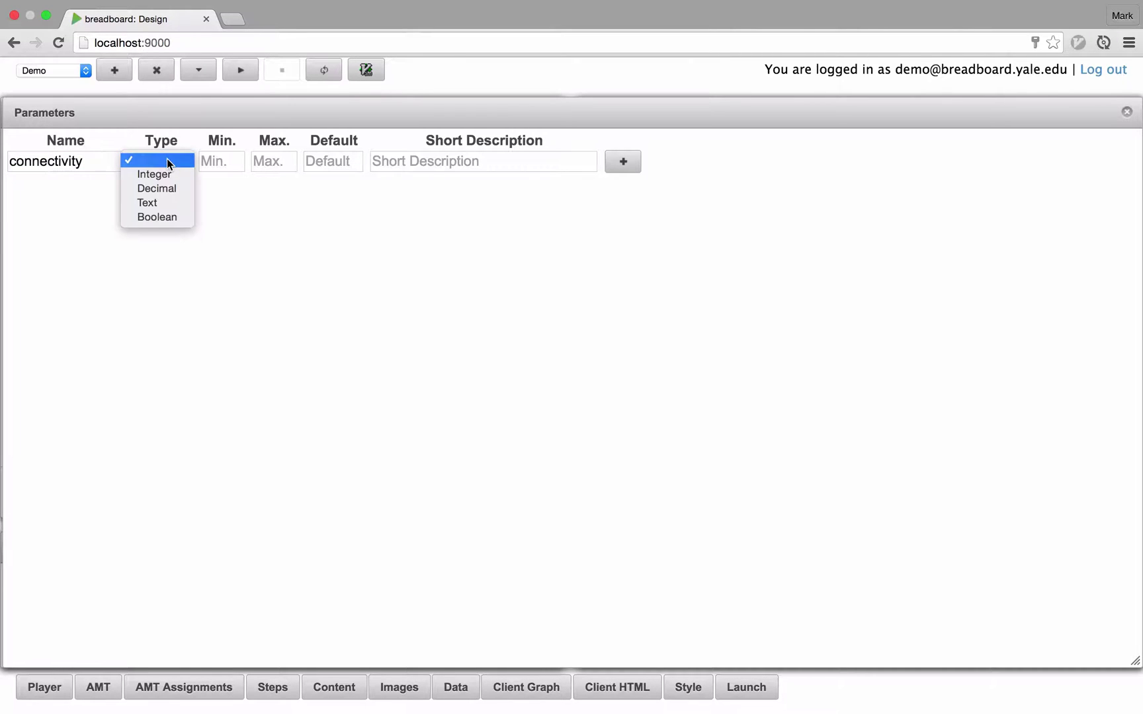
left_click(167, 190)
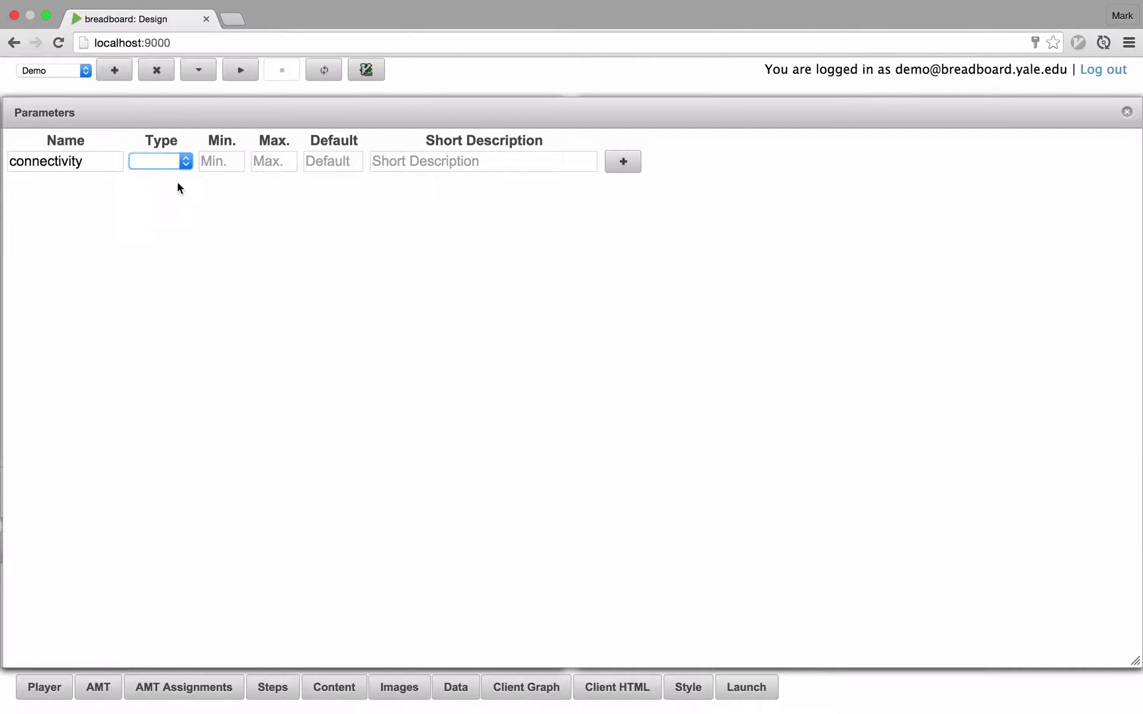
left_click(220, 158)
type("0")
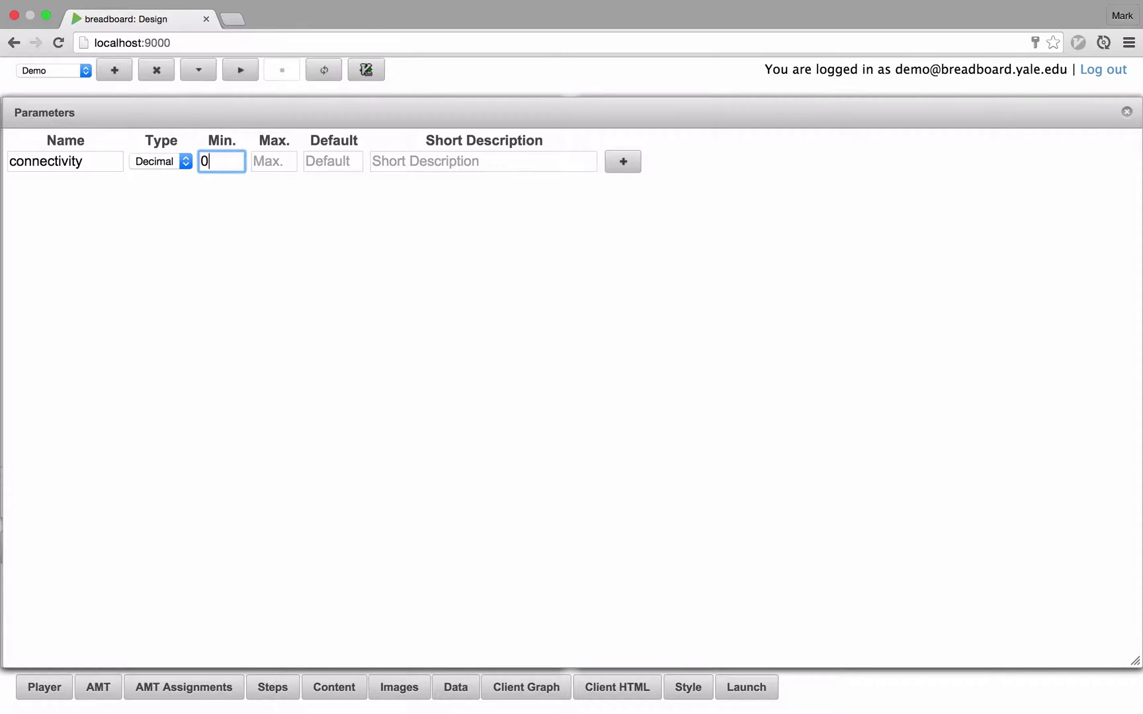
left_click(287, 158)
type("1")
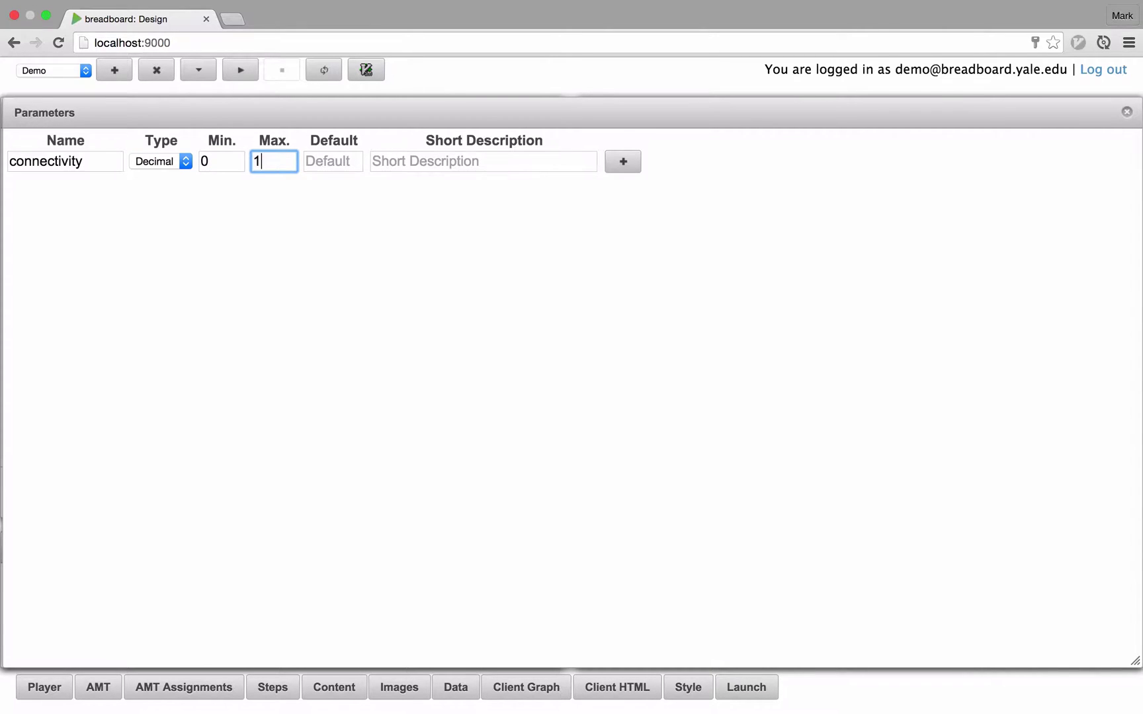
left_click(317, 164)
type("0")
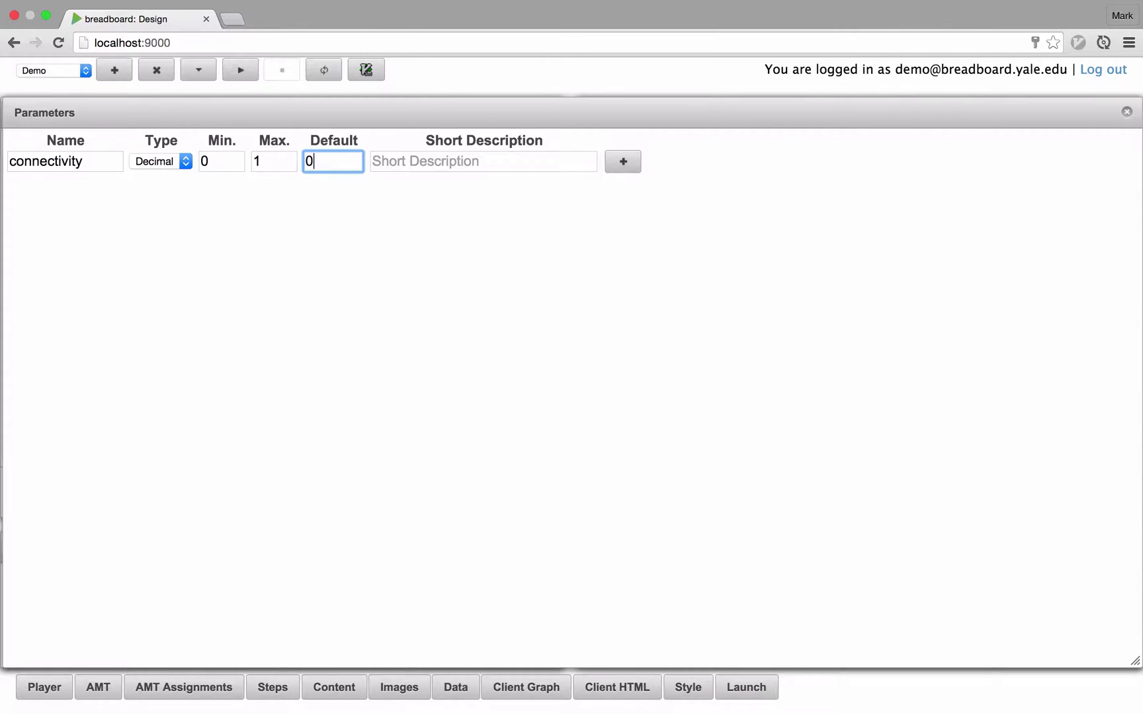
type(".2")
left_click(381, 164)
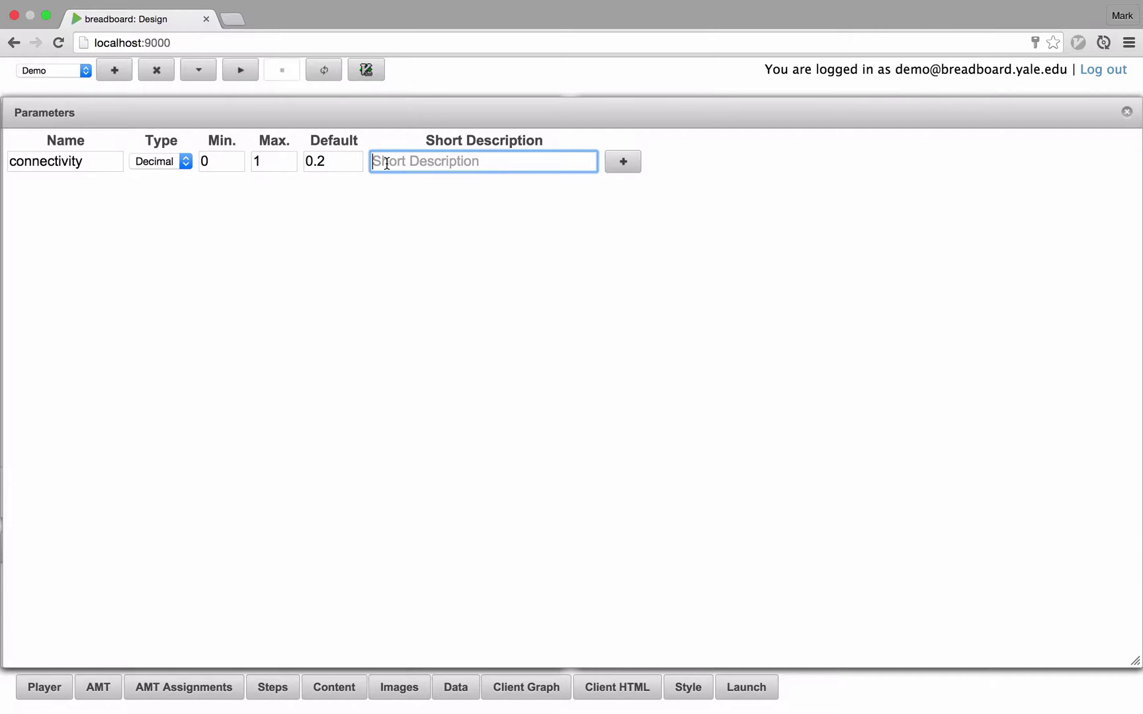
type("C")
type("onnectivity of th")
type("e graph")
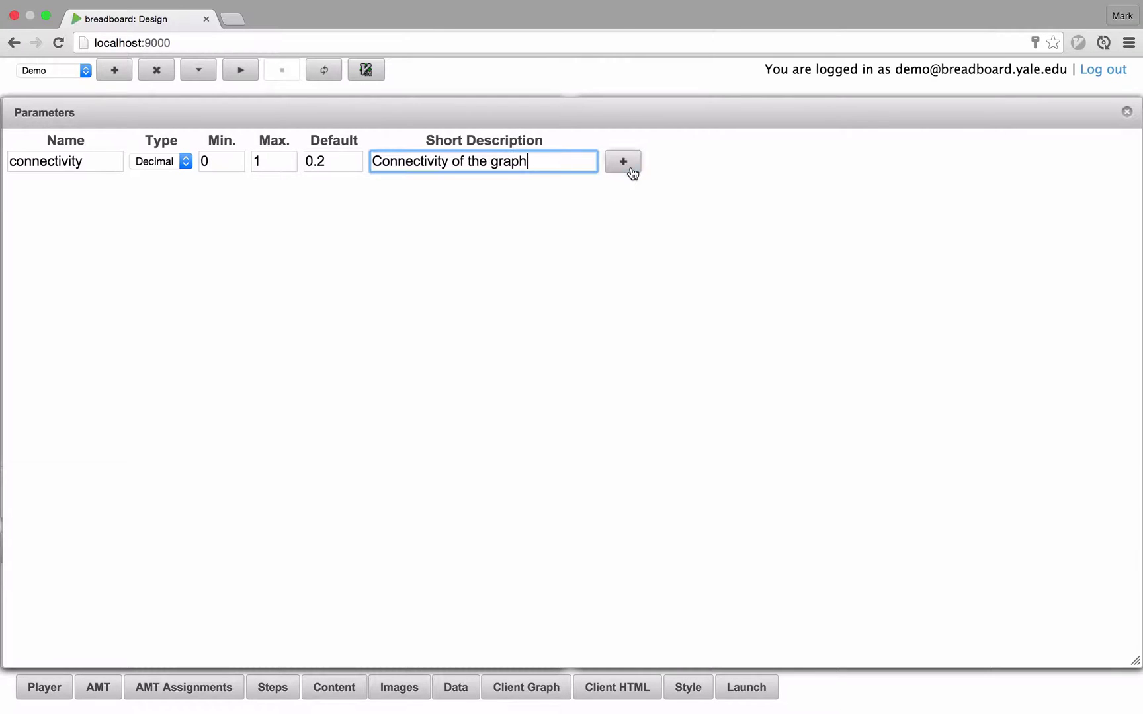
left_click(629, 168)
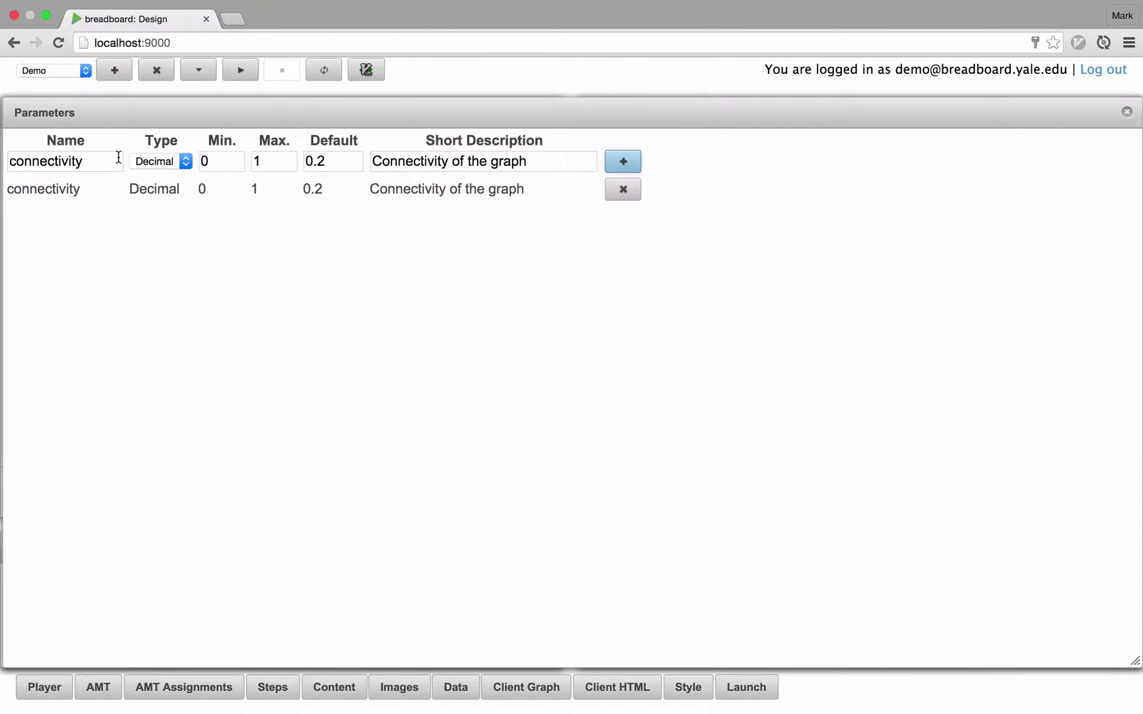
Step: Add Integer parameter 'initScore': max 5000, default 1000, description 'Initial score'
left_click_drag(118, 157, 9, 157)
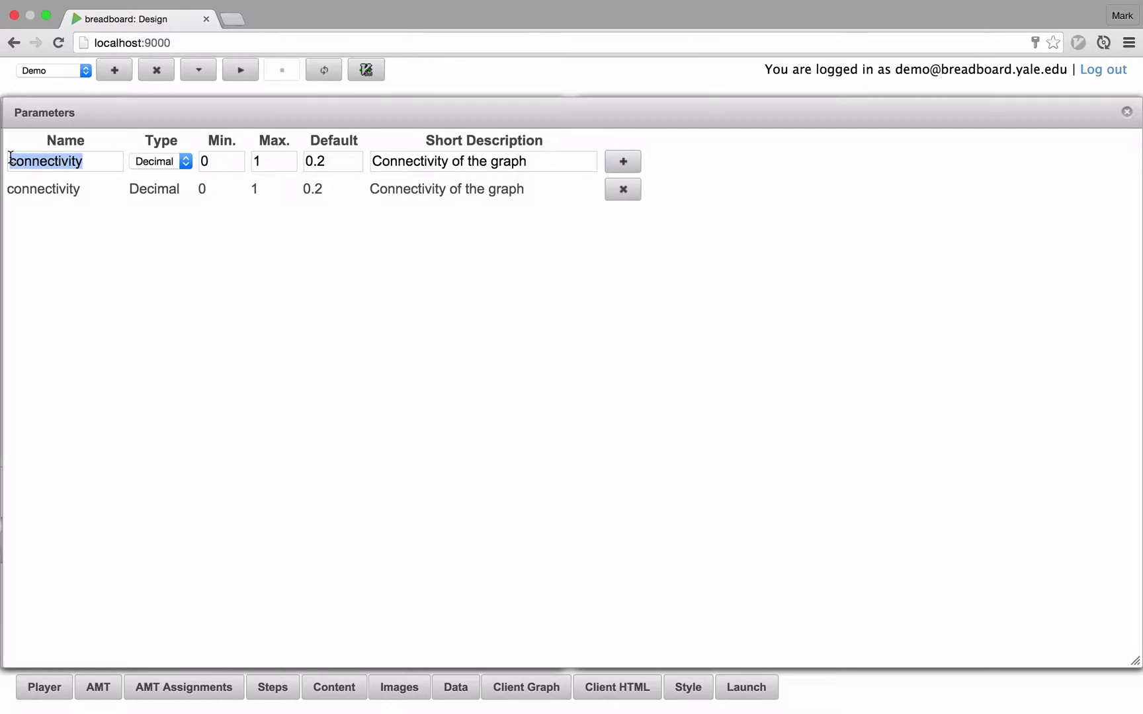
type("i")
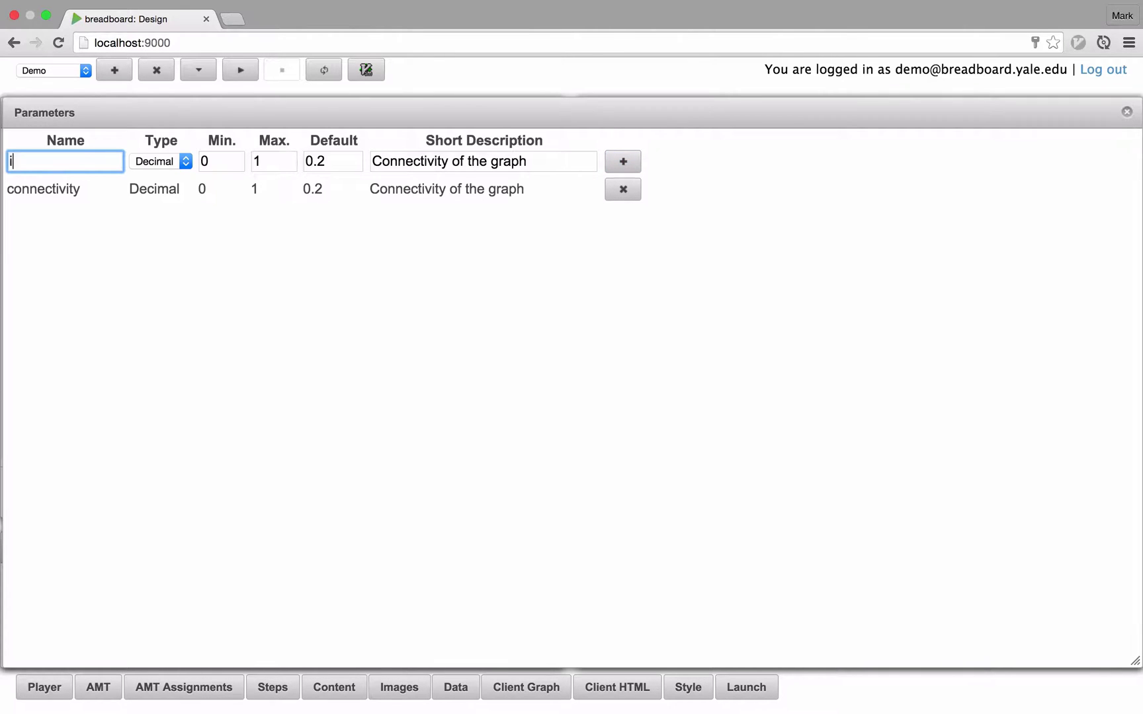
type("nitScore")
left_click(170, 168)
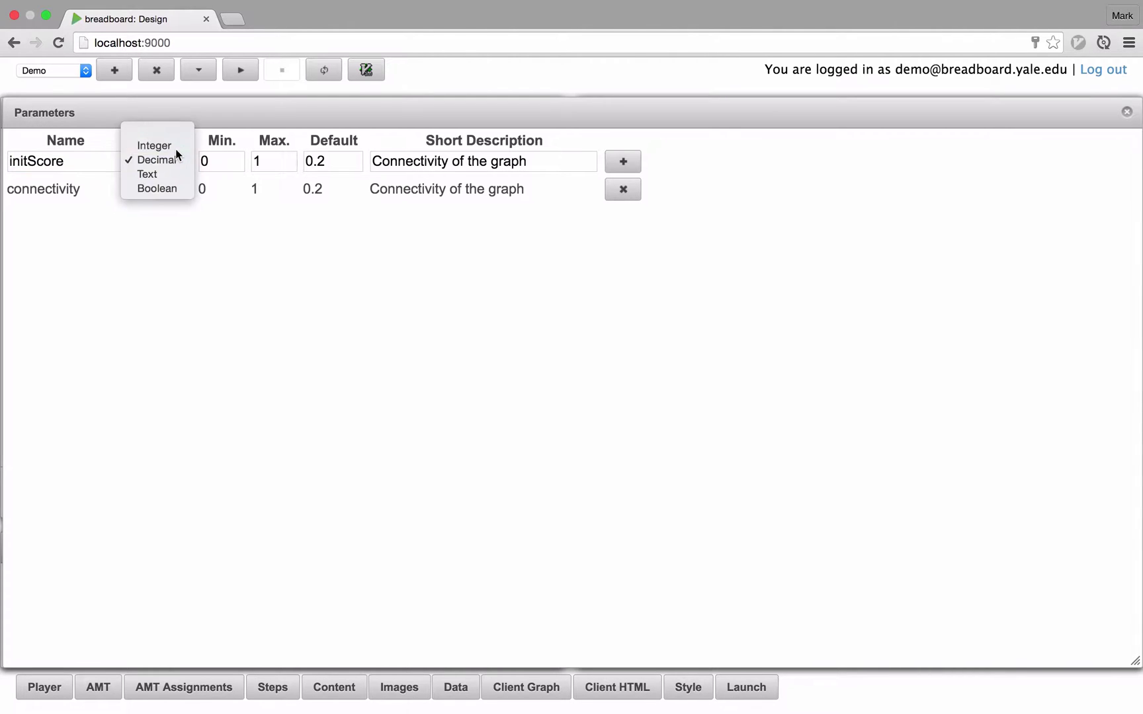
left_click(175, 146)
left_click(266, 164)
key("BackSpace")
type("5")
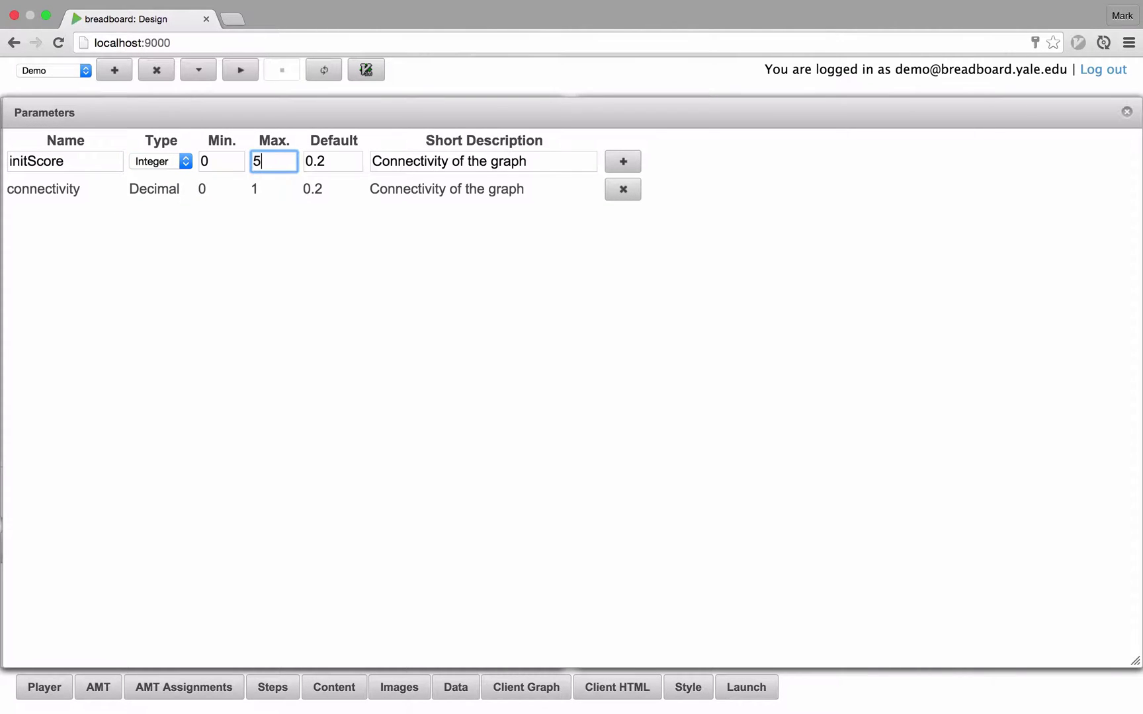
type("000")
key("Tab")
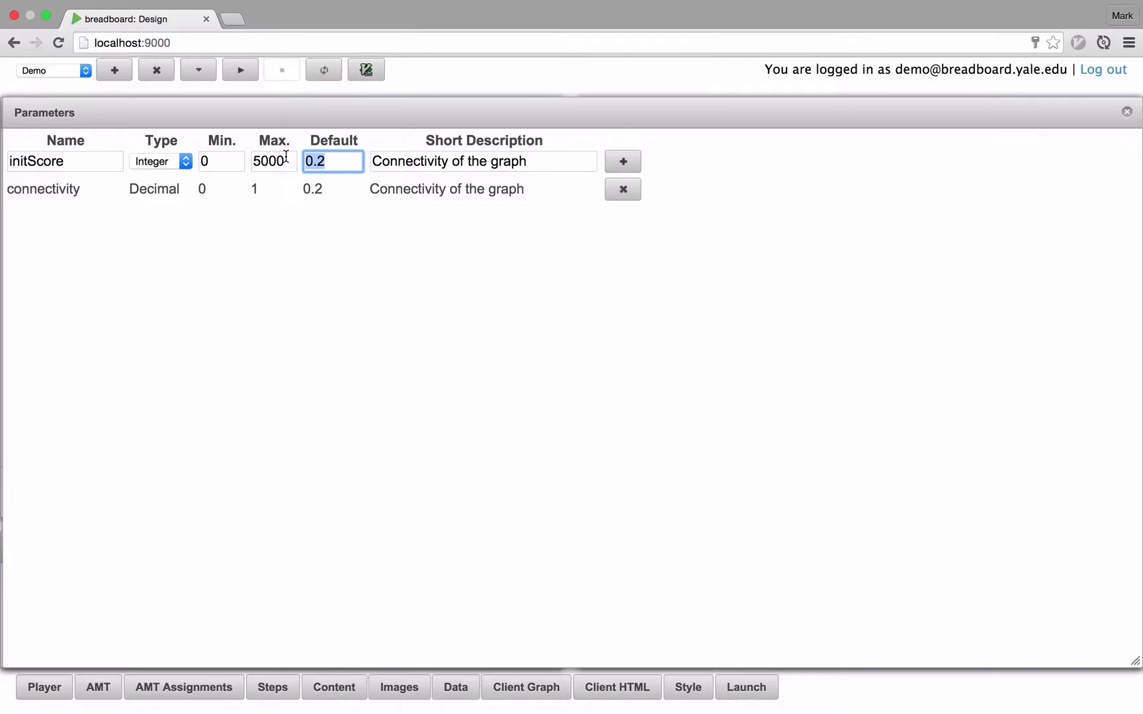
type("1000")
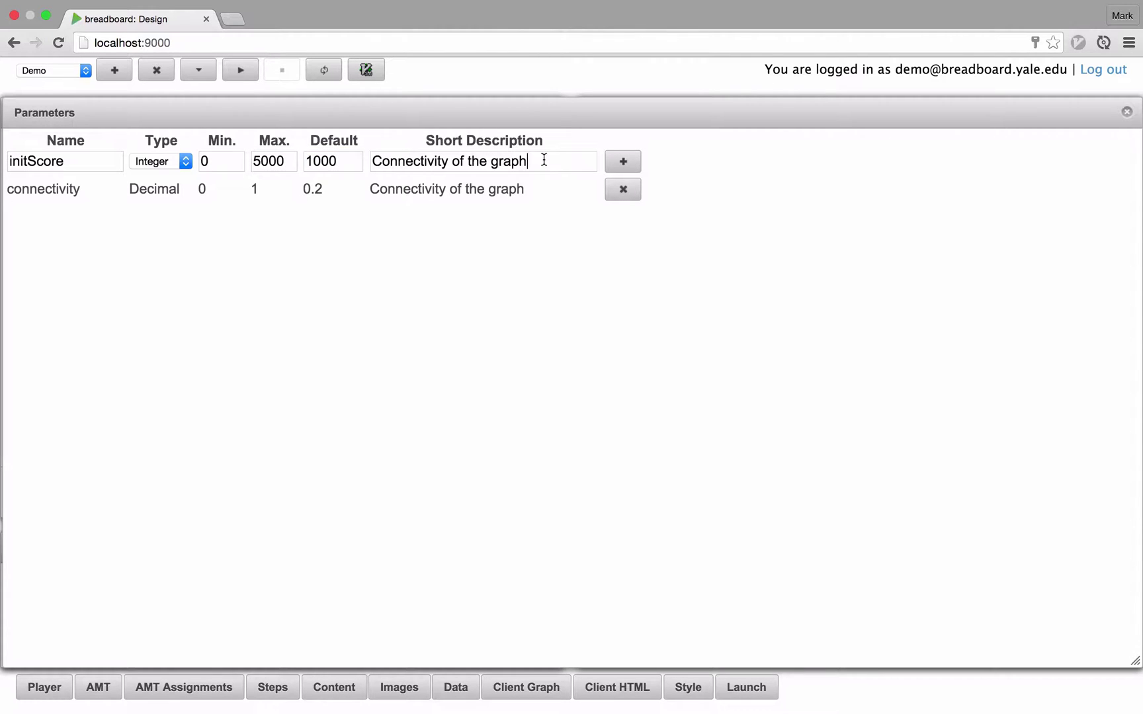
left_click_drag(542, 161, 378, 150)
type("Initial")
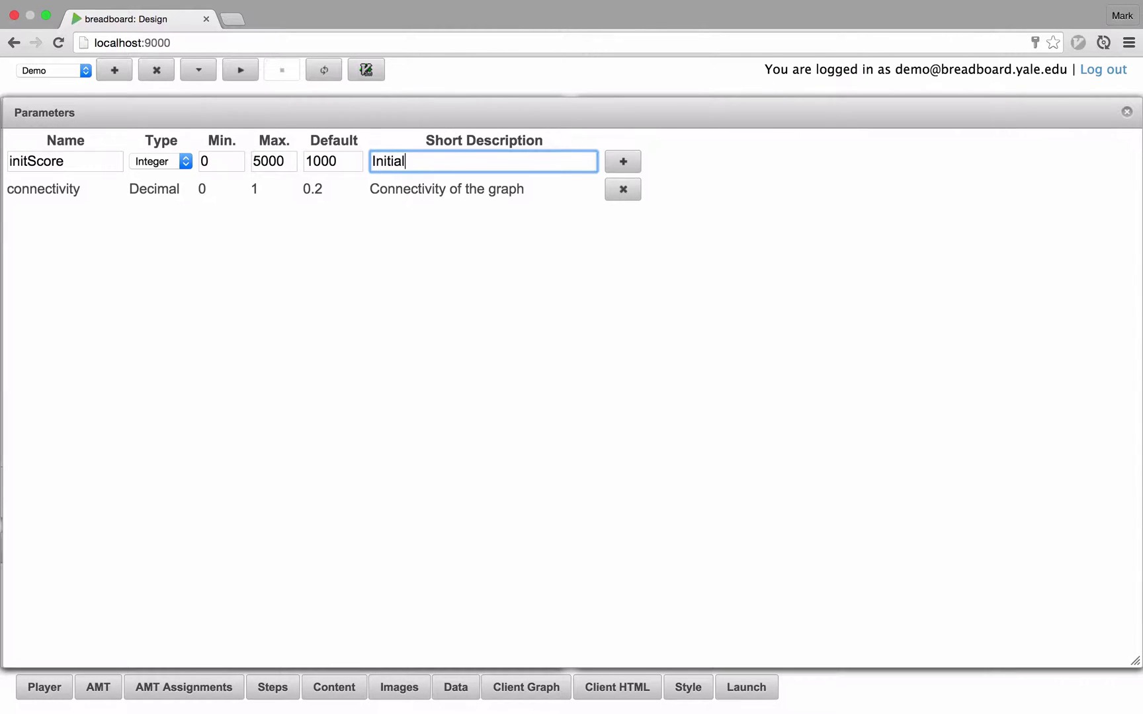
type(" score")
left_click(625, 162)
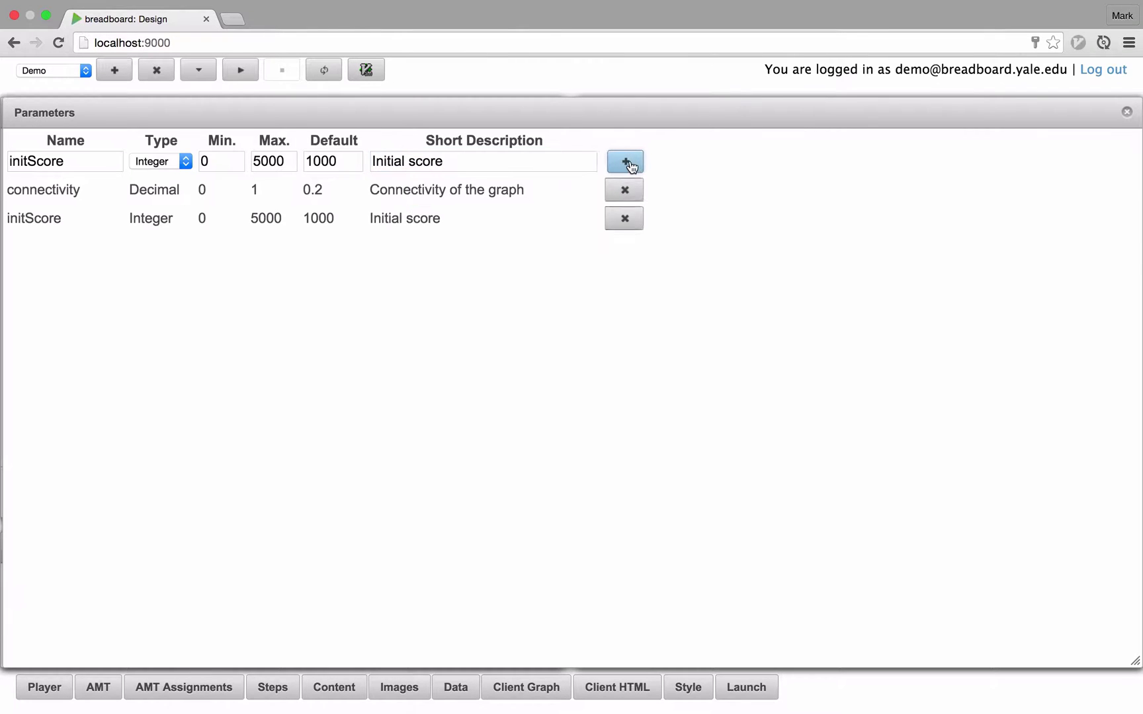
Step: Fill in parameter 'coc' with max 500, default 50 and description 'Cost of cooperation'
left_click(98, 158)
key("super+a")
type("coc")
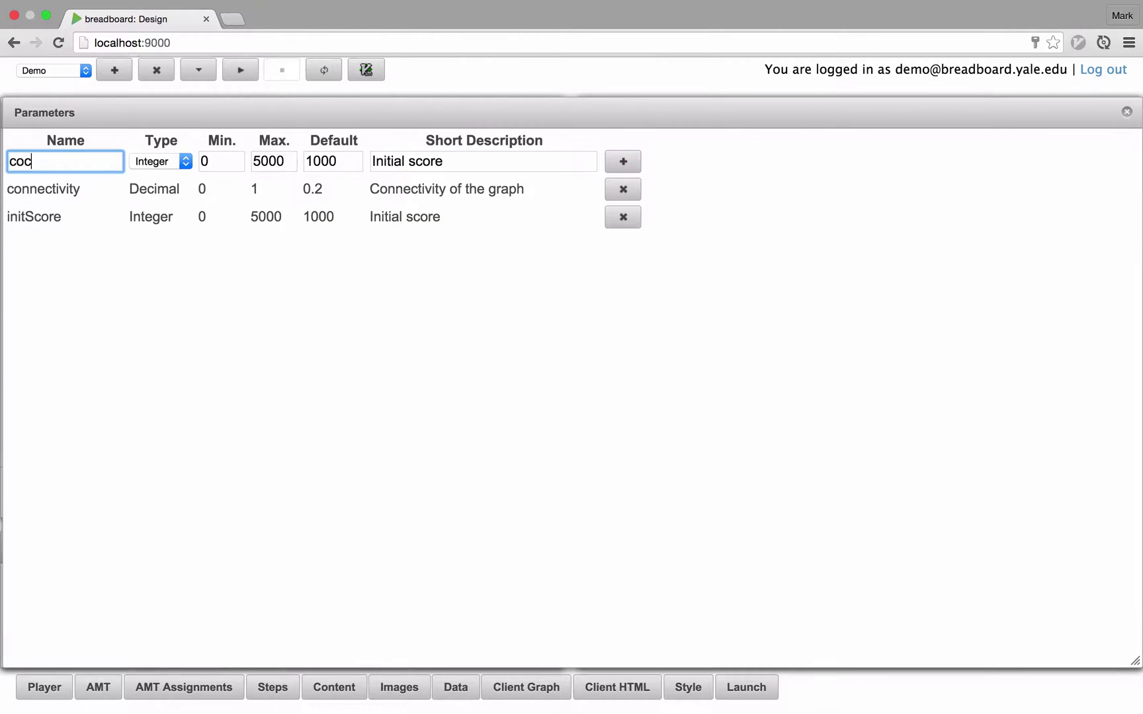
left_click(288, 161)
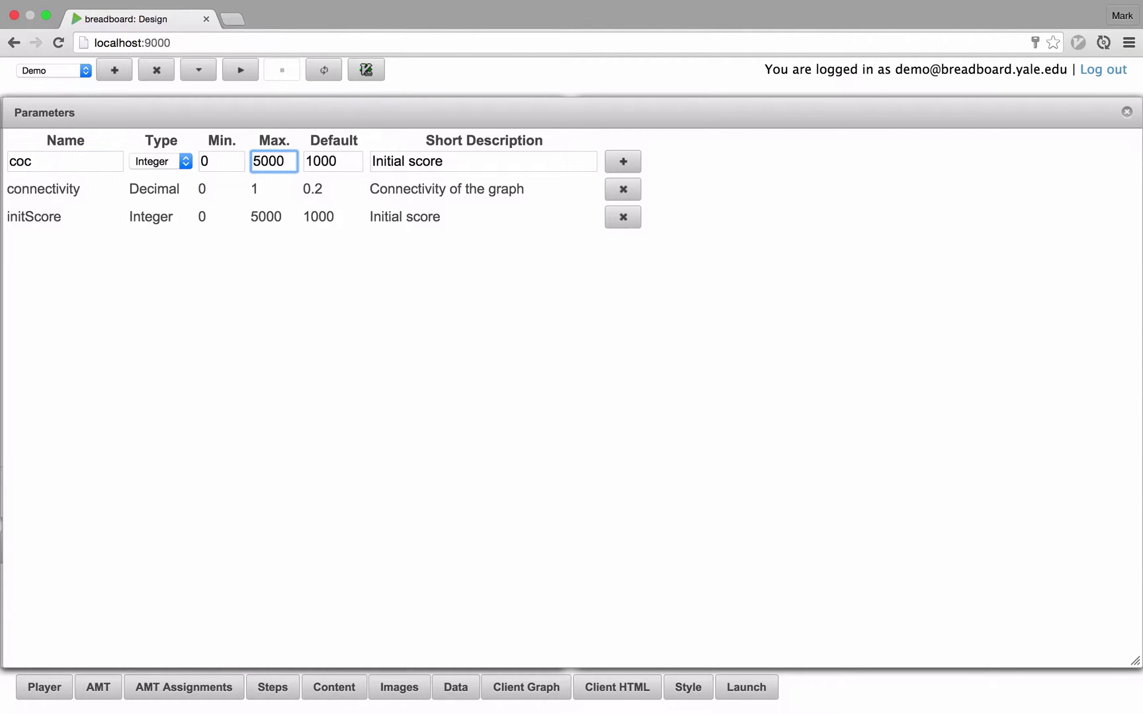
key("BackSpace")
key("Tab")
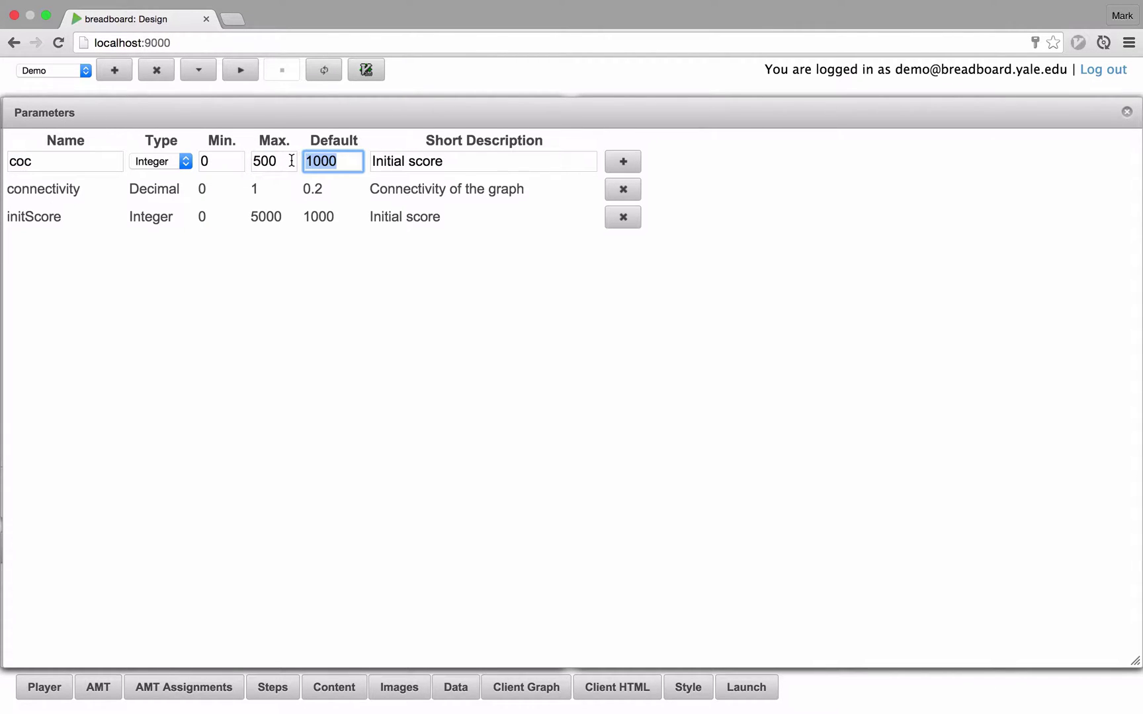
type("50")
key("Tab")
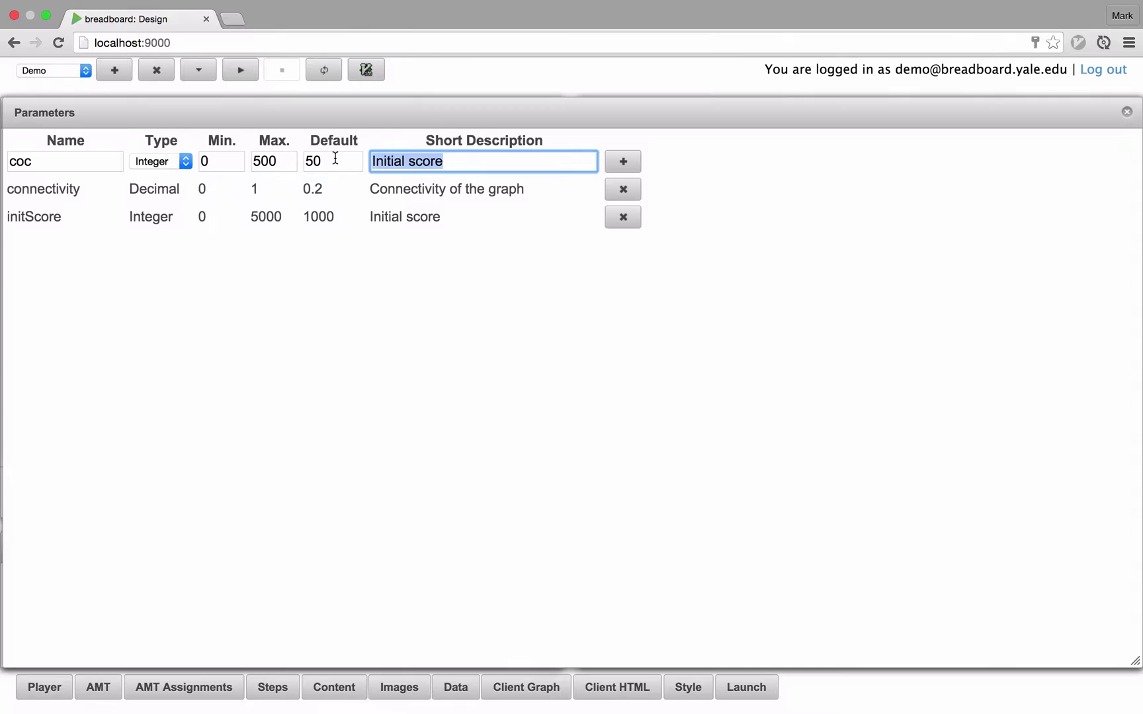
type("Cost of cooperation")
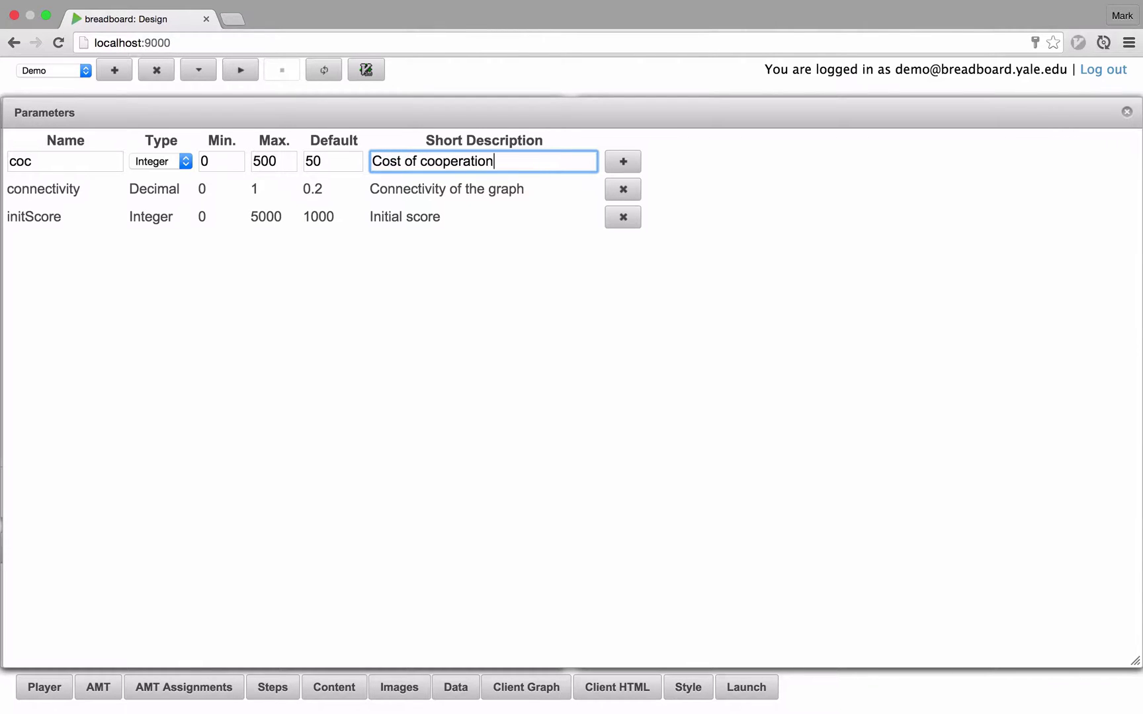
Step: Add coc to the list, then add Integer 'po': max 1000, default 100, 'Payoff'
left_click(624, 162)
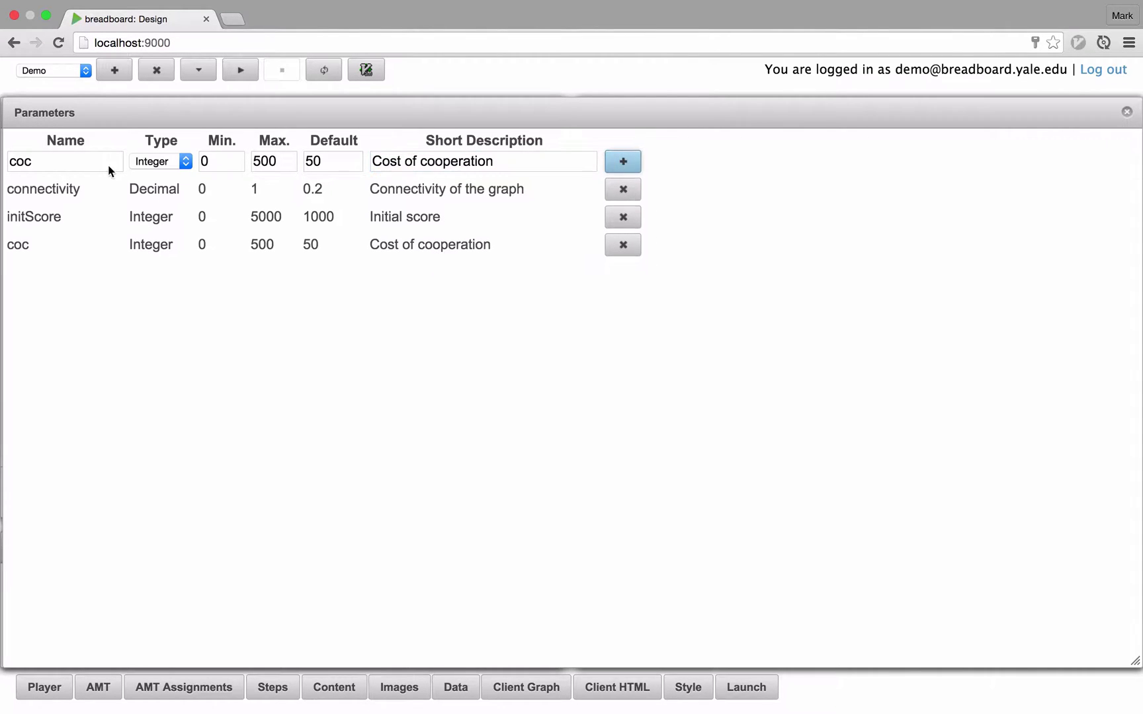
double_click(76, 163)
type("po")
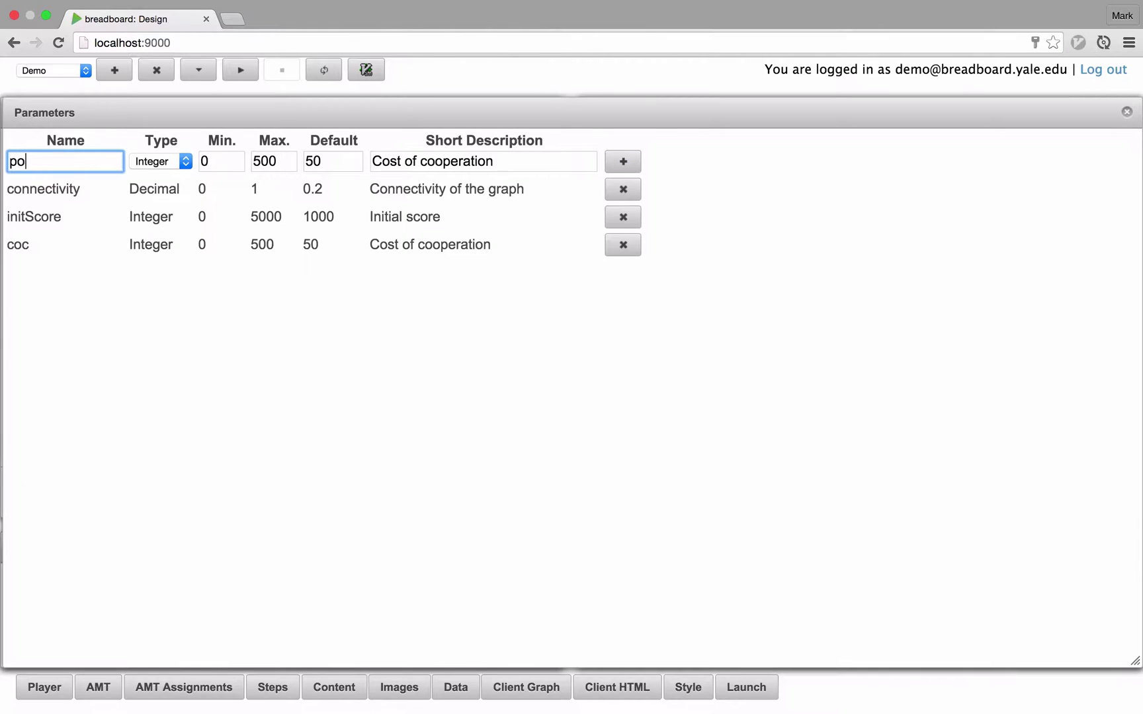
left_click(278, 161)
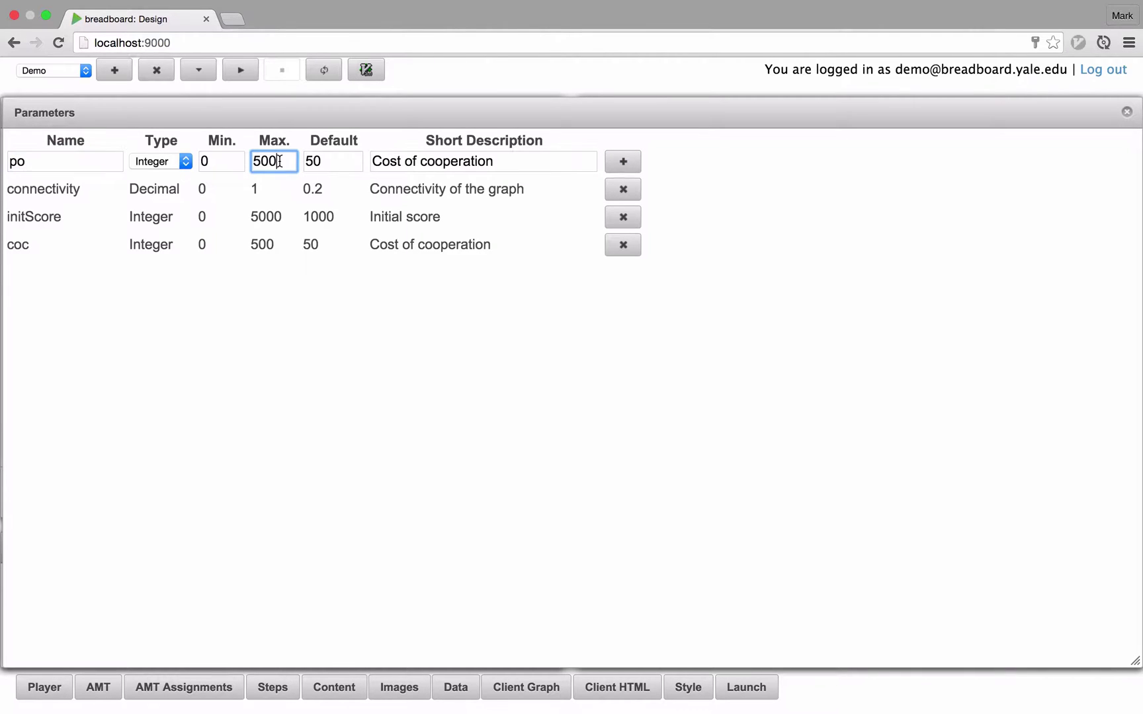
left_click_drag(278, 160, 233, 161)
type("1")
type("000")
key("Tab")
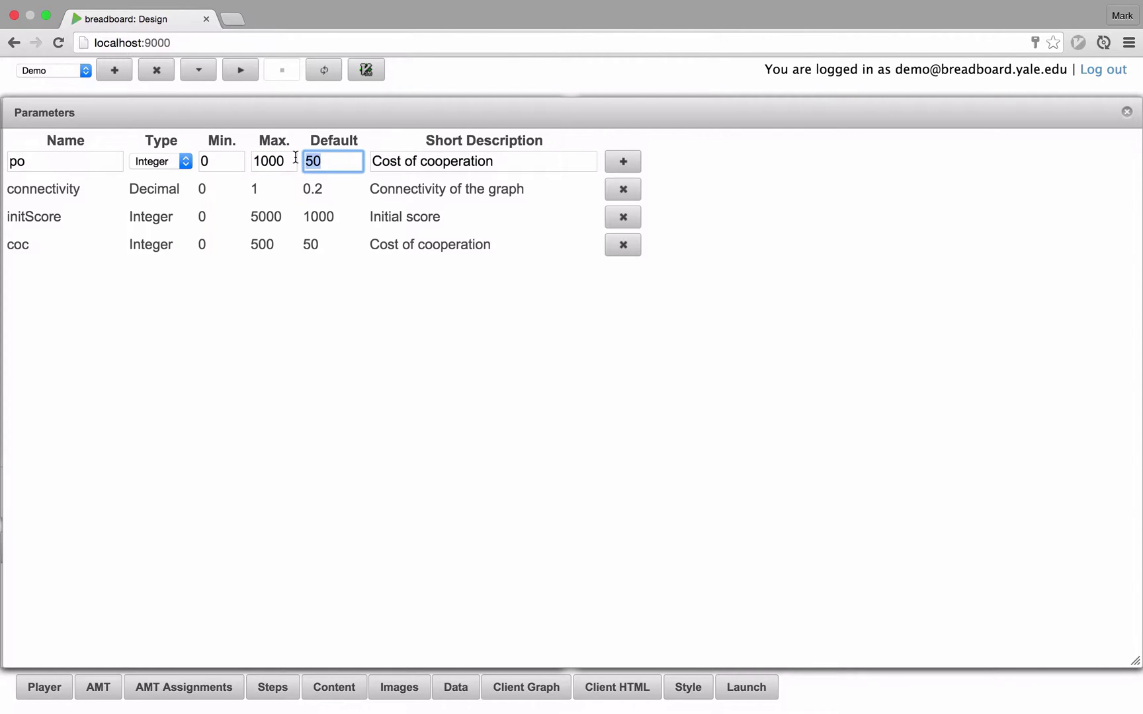
type("100")
left_click_drag(539, 166, 352, 158)
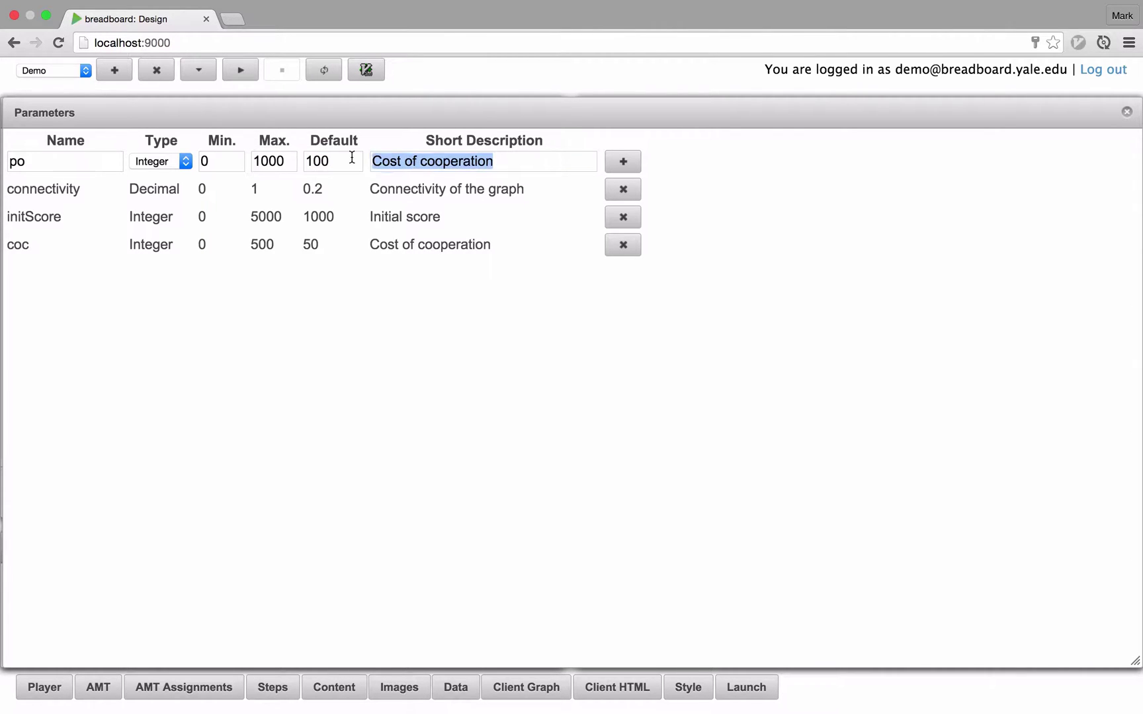
type("Payoff")
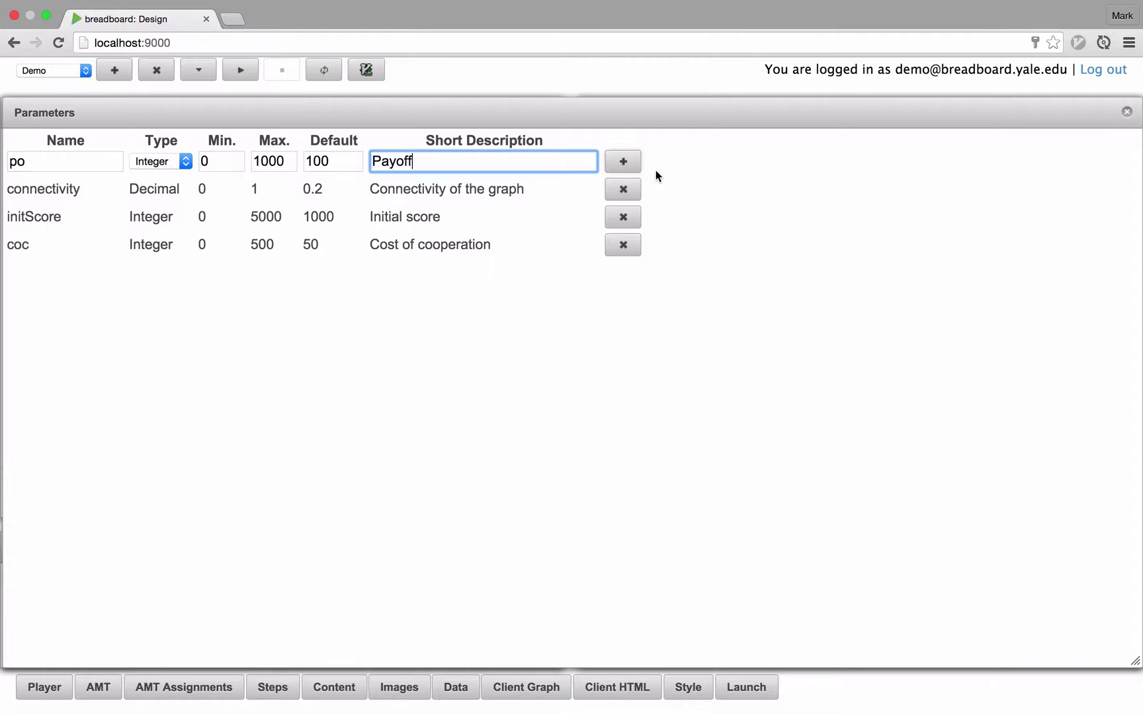
left_click(626, 163)
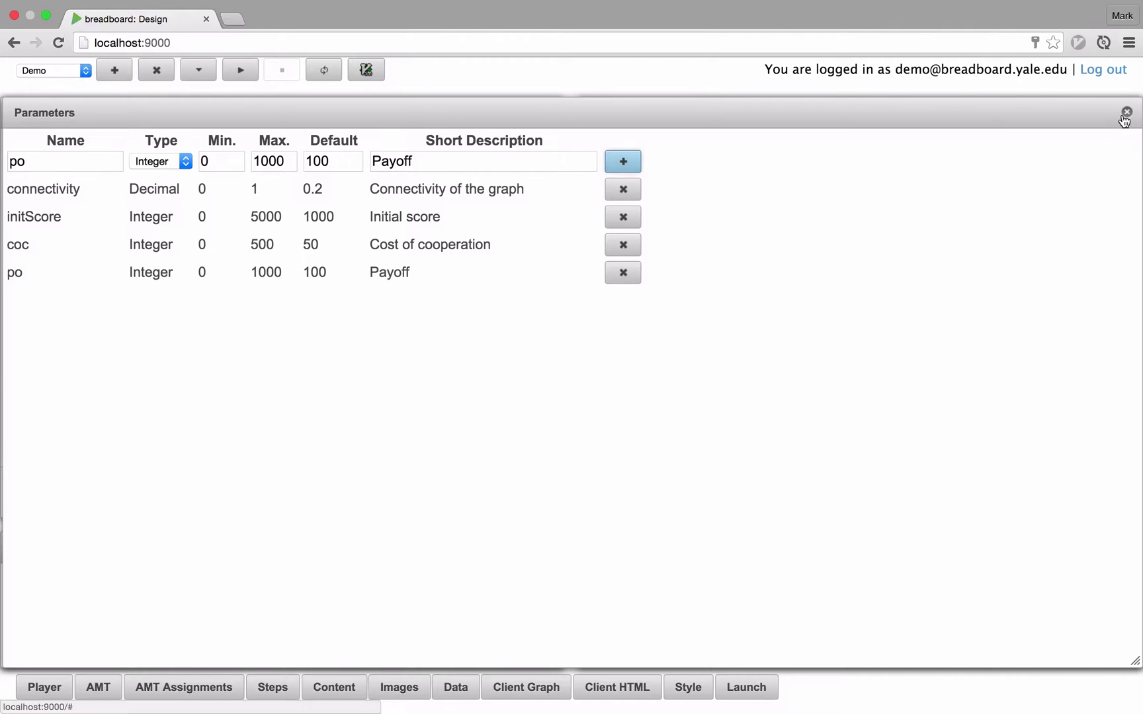
Step: Close the Parameters panel and review the four default values in the Launch form
left_click(1127, 112)
left_click(755, 687)
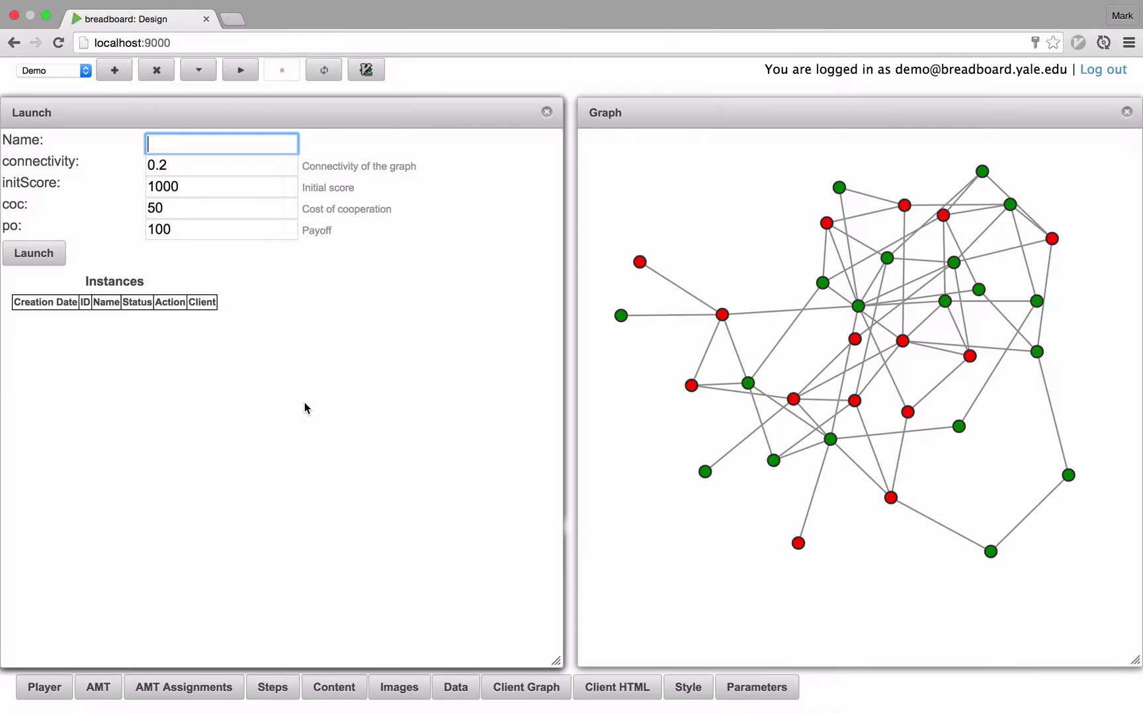
type("Test")
left_click(209, 165)
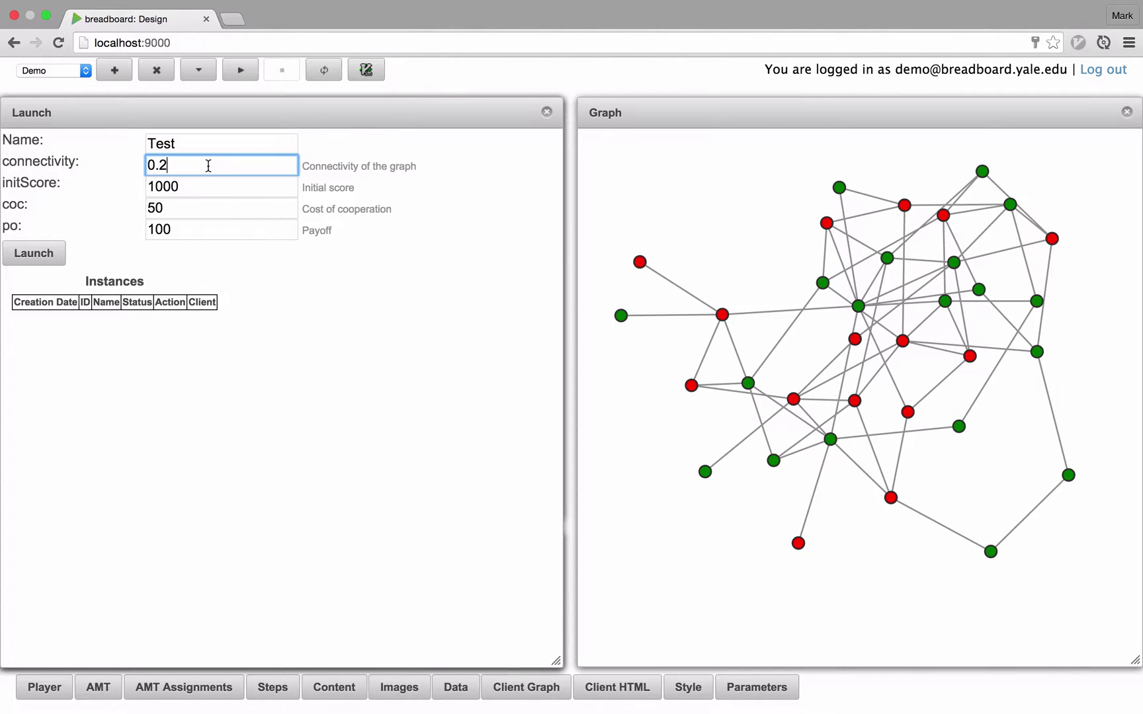
left_click(206, 186)
left_click(202, 209)
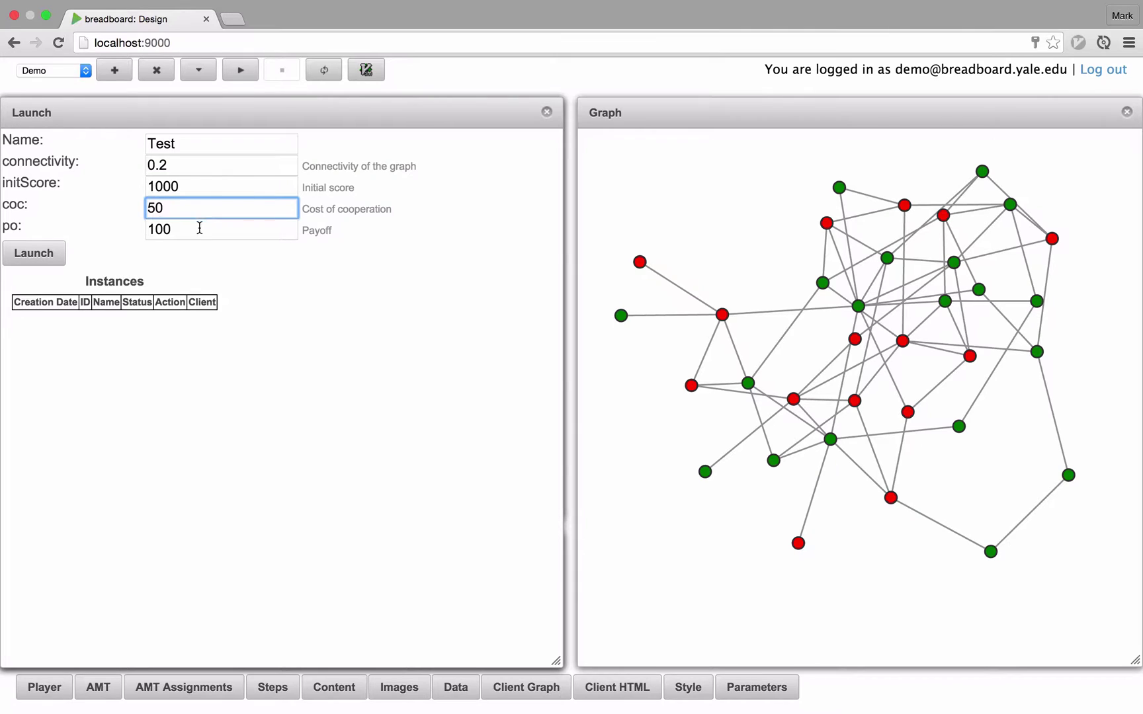
left_click(199, 229)
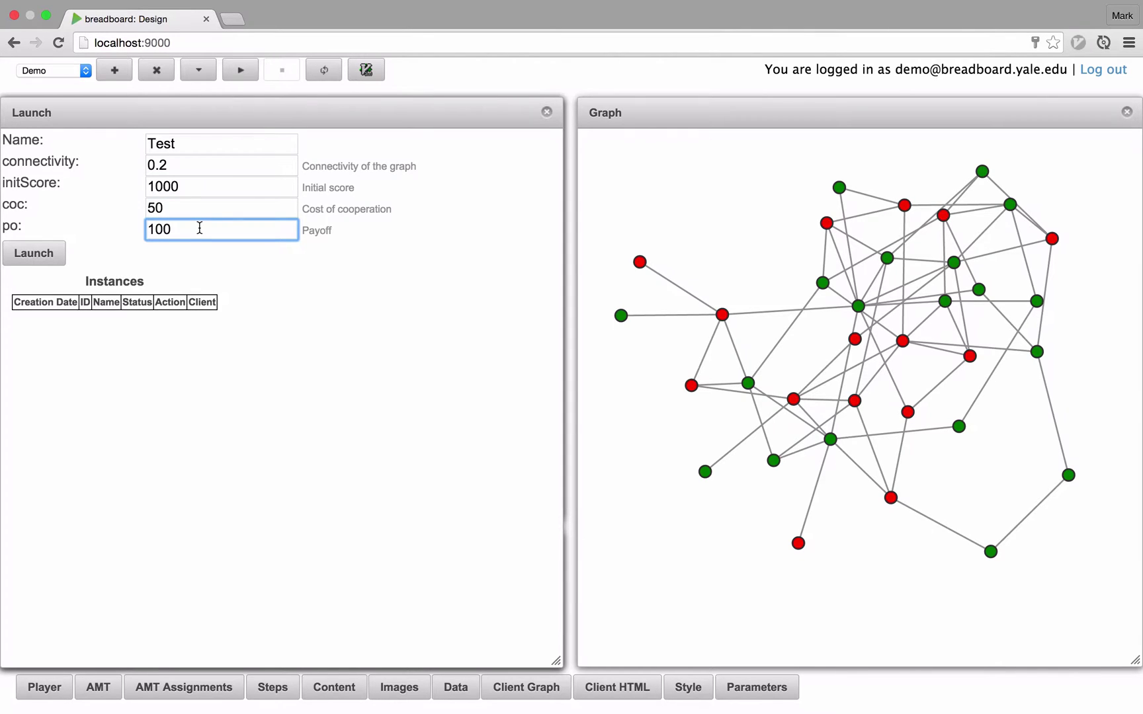
Step: Set connectivity 1, initScore 10000, coc 500, po 1000 and launch the Test instance
left_click(184, 162)
left_click_drag(184, 162, 148, 164)
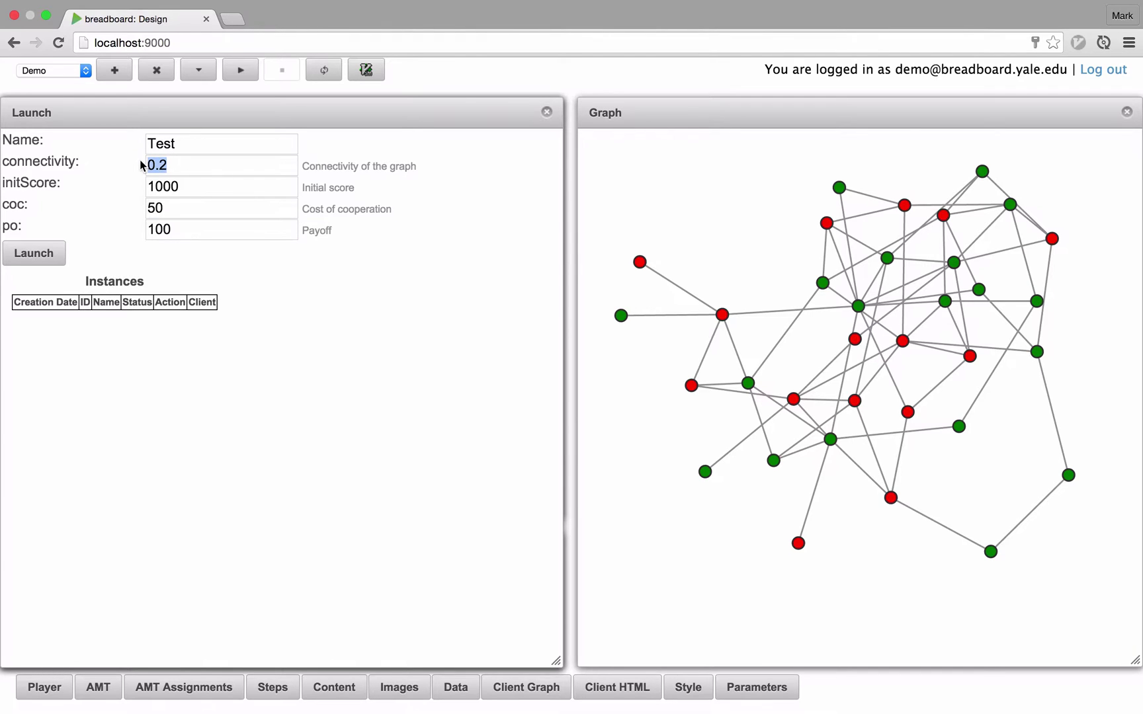
type("1")
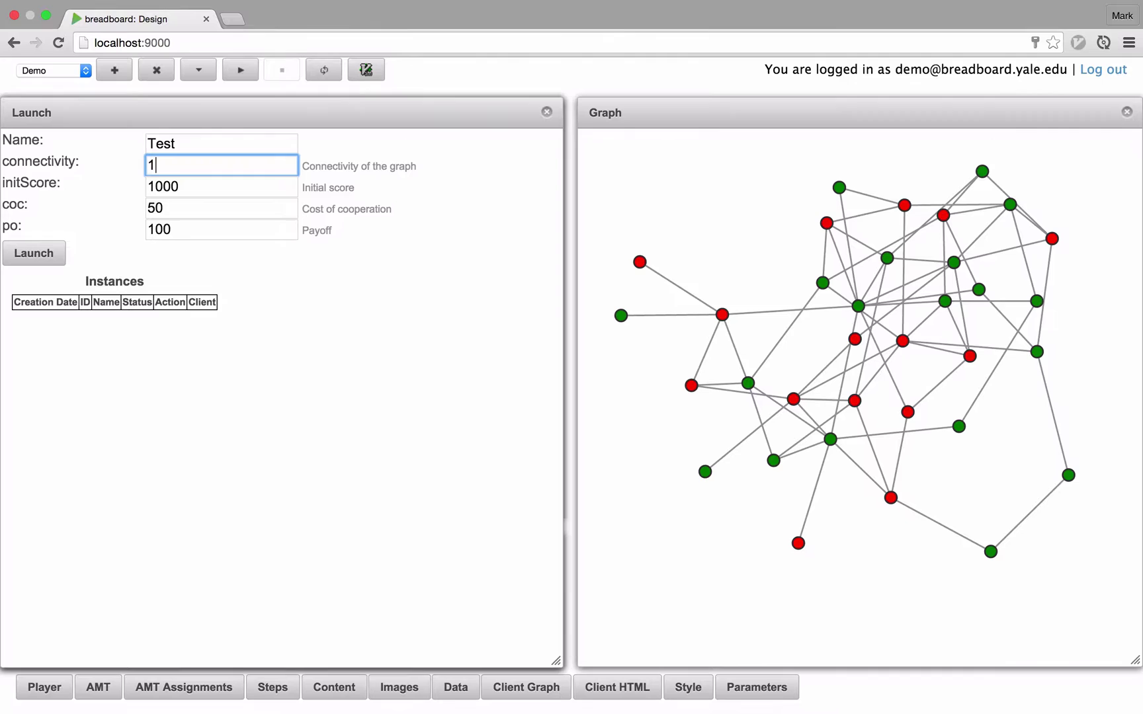
left_click(191, 186)
type("0")
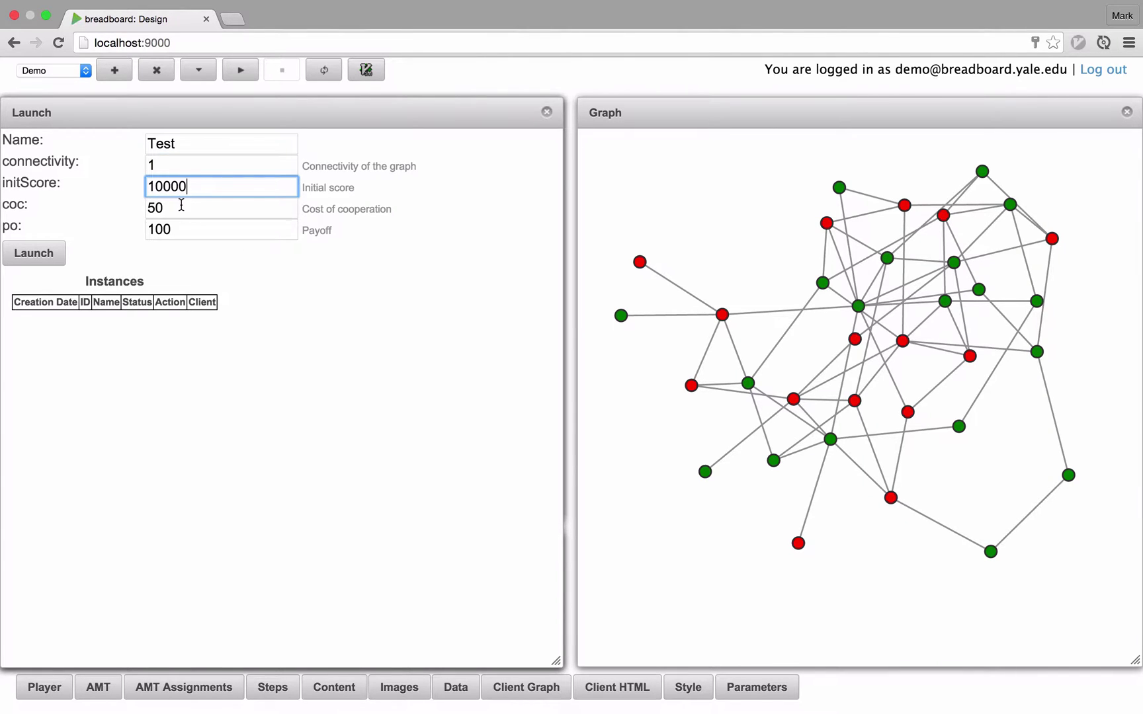
left_click(180, 205)
type("0")
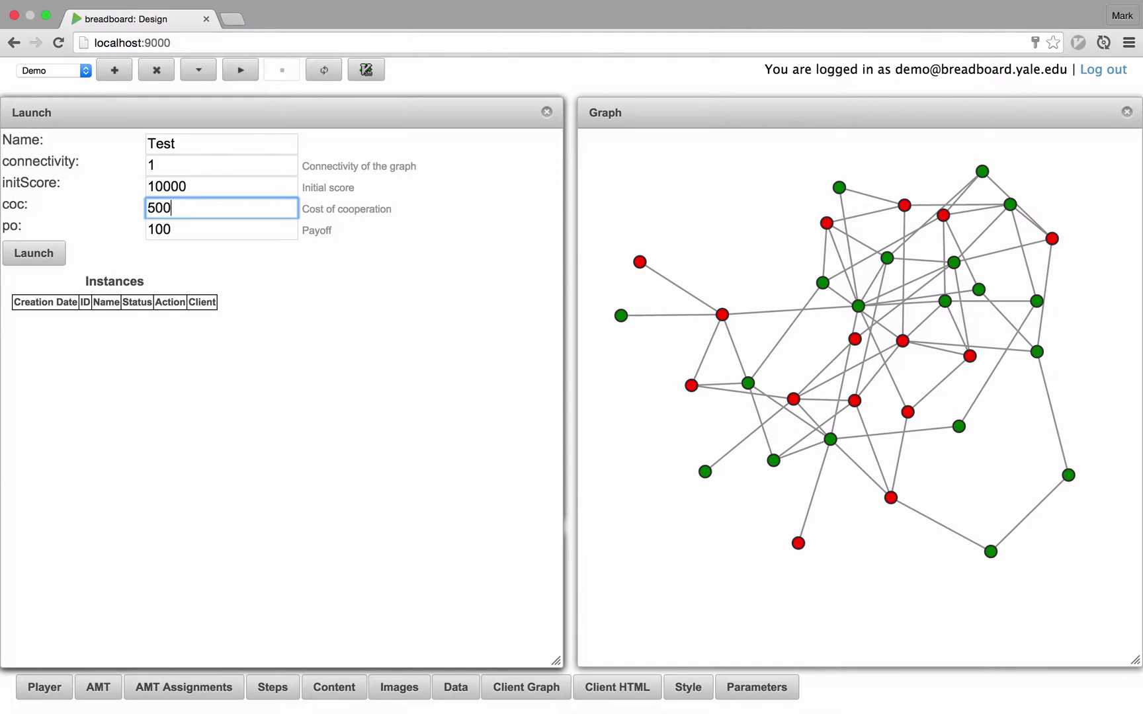
left_click(185, 229)
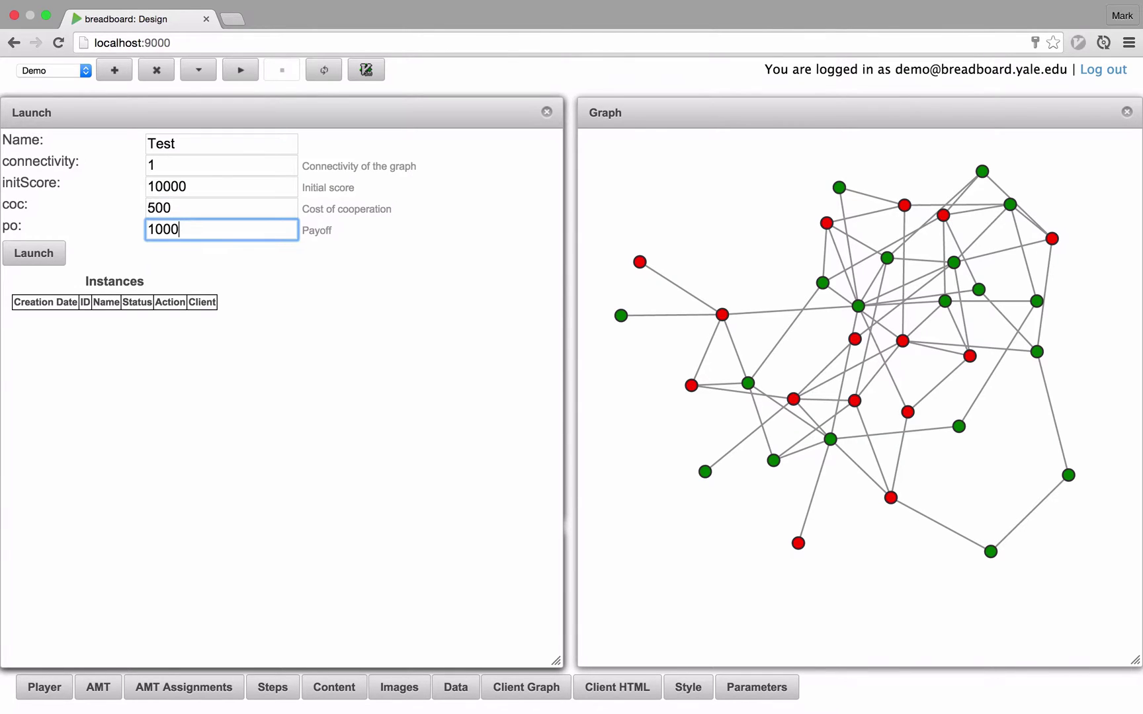
left_click(53, 257)
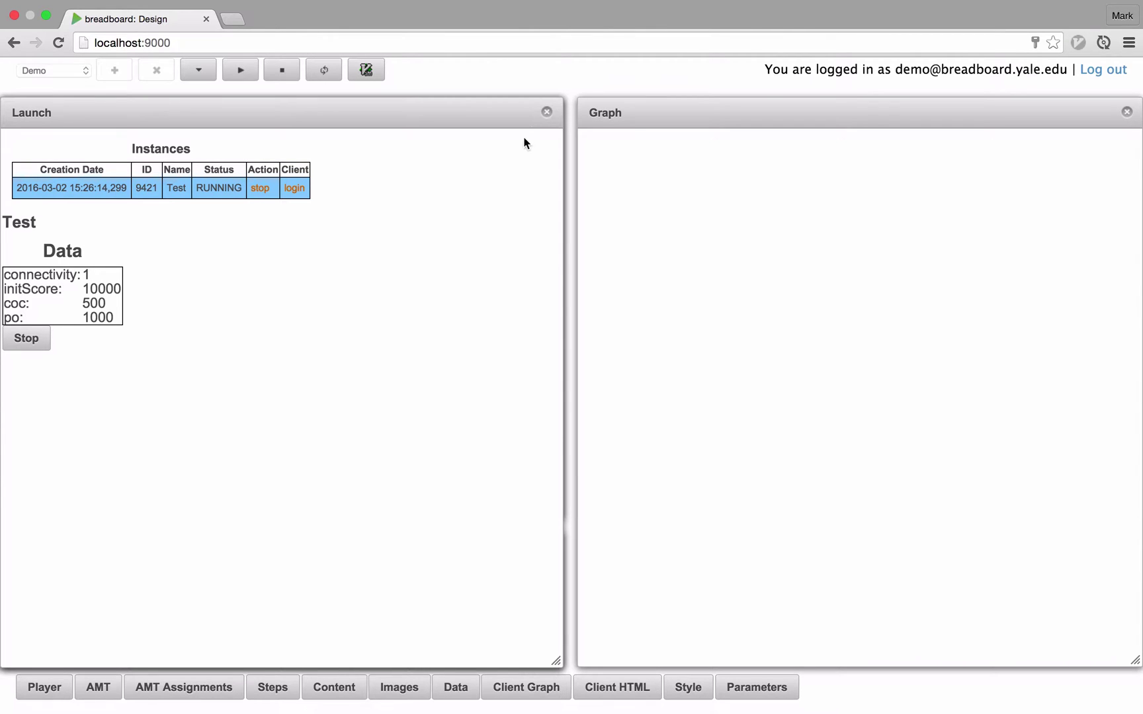
Step: Close the running Test instance's launch details to show the Script and Output panels
left_click(546, 113)
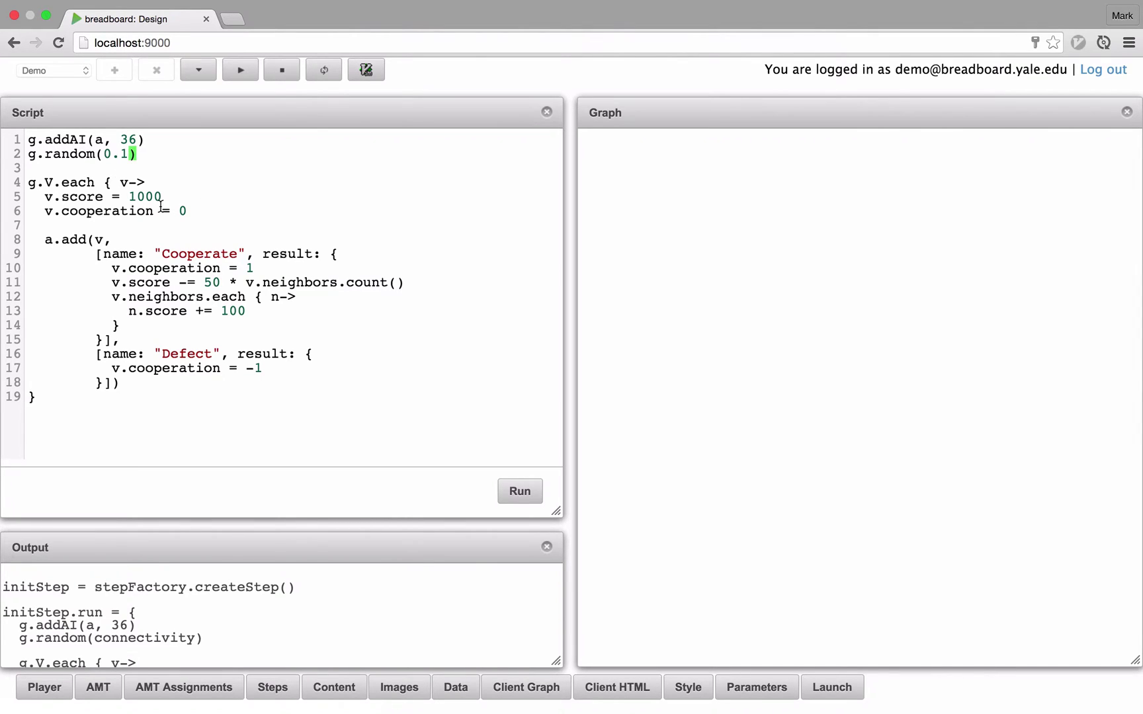
Step: Replace the hard-coded probability 0.1 and starting score 1000 with connectivity and initScore
double_click(107, 154)
key("BackSpace")
type("conne")
type("ctivity")
key("Down")
key("Down")
key("Down")
key("Left")
key("Left")
key("Left")
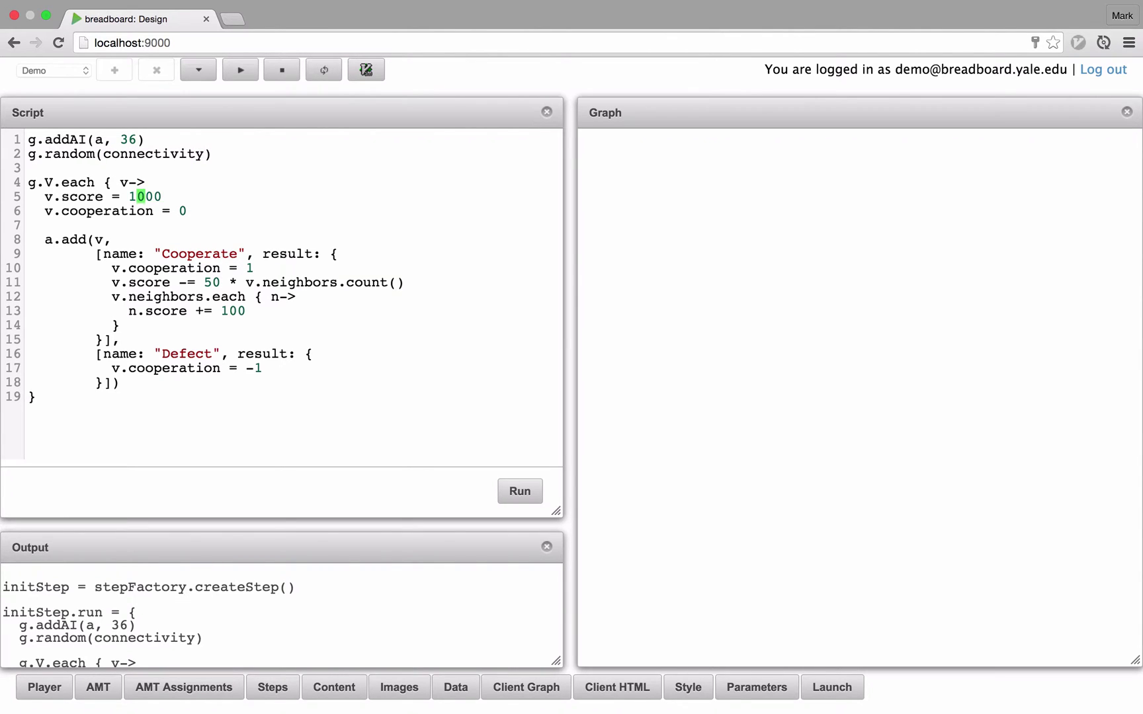
key("shift+Left")
key("Delete")
key("Delete")
key("Delete")
type("initSc")
type("ore")
Step: Replace cost 50 and payoff 100 with coc and po, then run the script
key("Down")
key("Down")
key("Down")
key("Down")
key("Down")
key("Down")
key("BackSpace")
key("BackSpace")
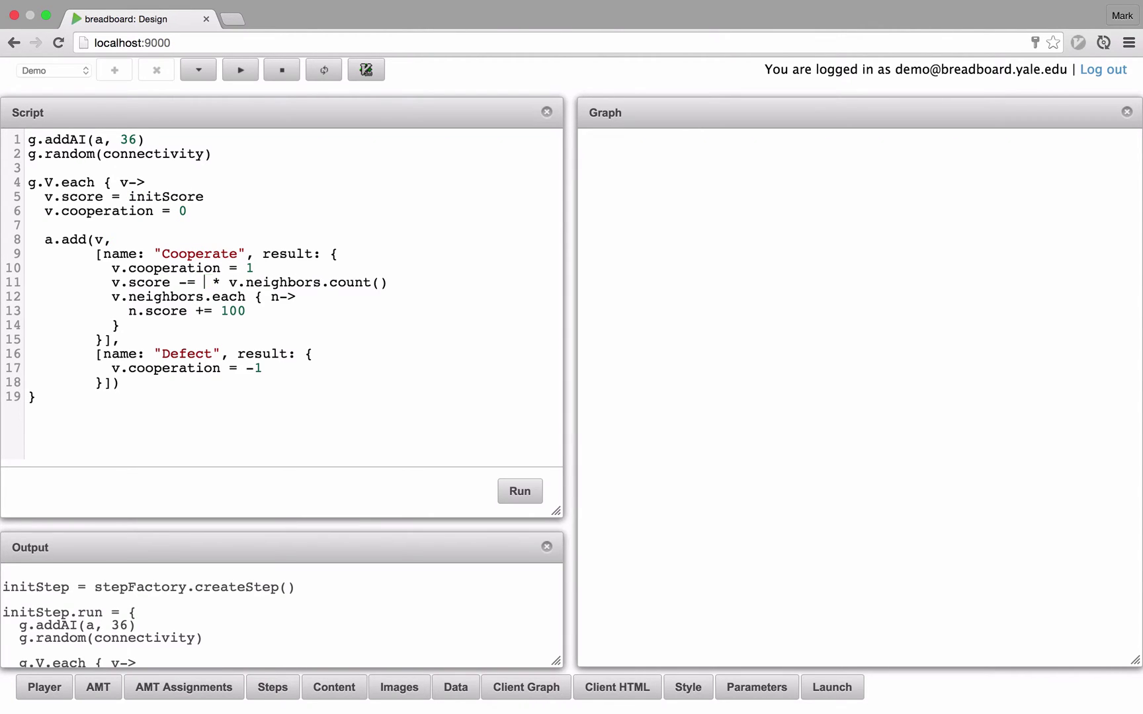
type("coc")
key("Down")
key("Down")
key("Delete")
key("Delete")
key("Delete")
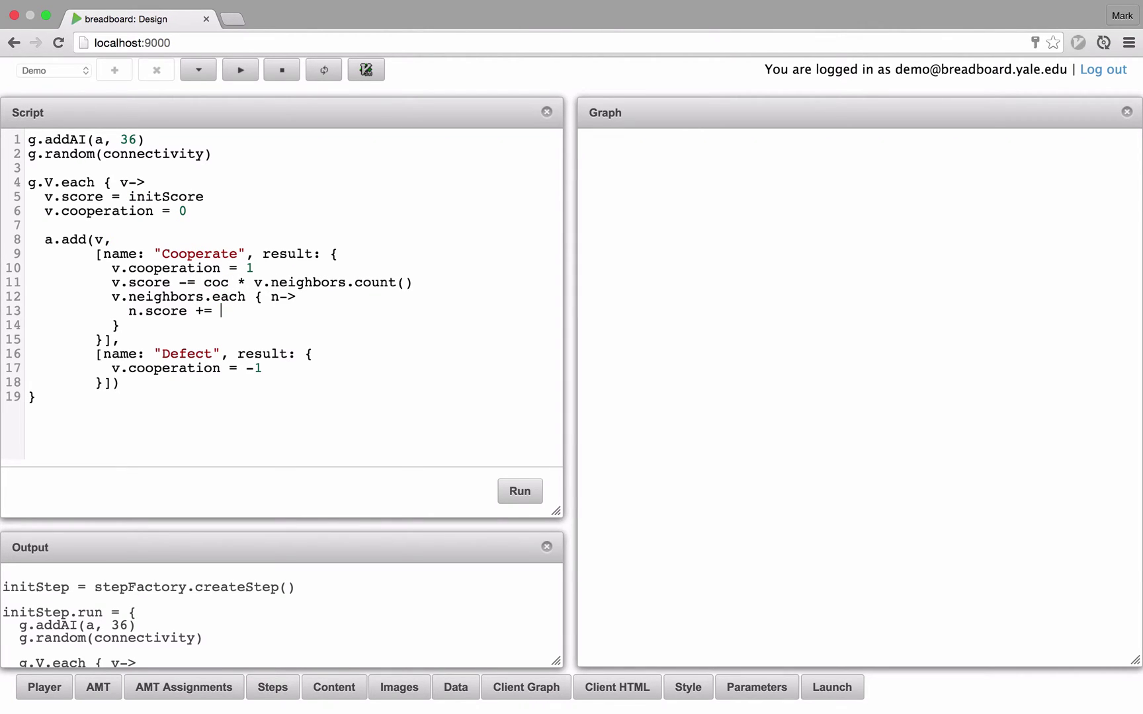
type("po")
left_click(520, 491)
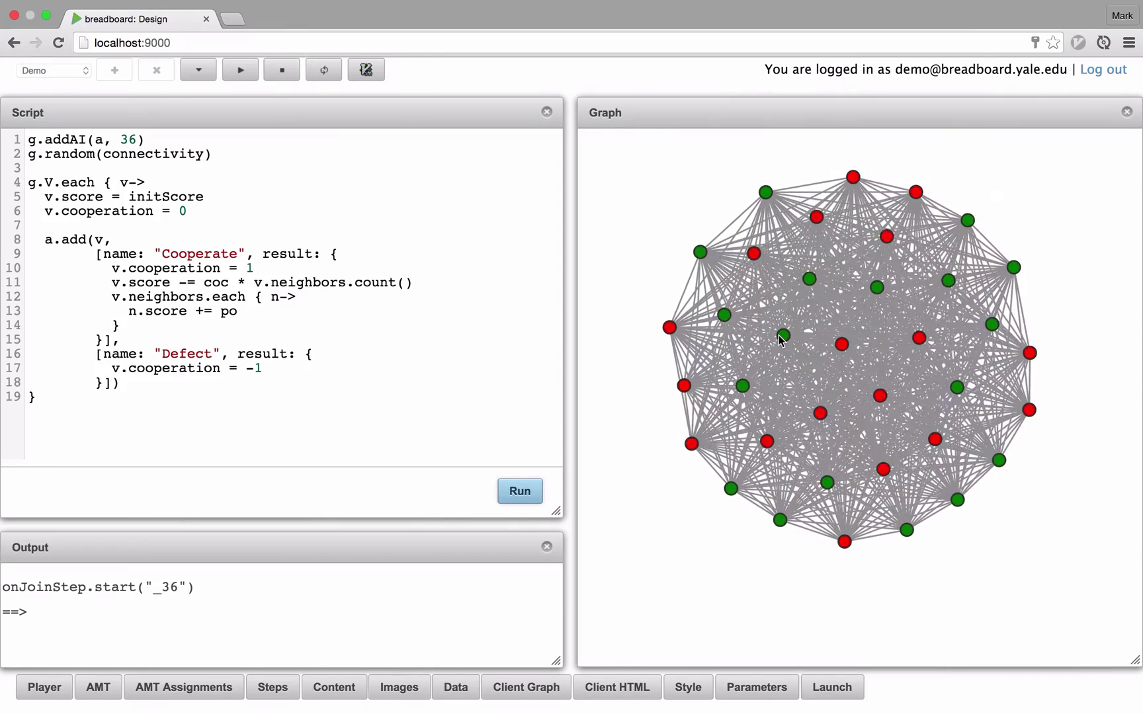
Step: Inspect player _27's score of 9500 and the green players at the upper left, including _34
left_click(779, 336)
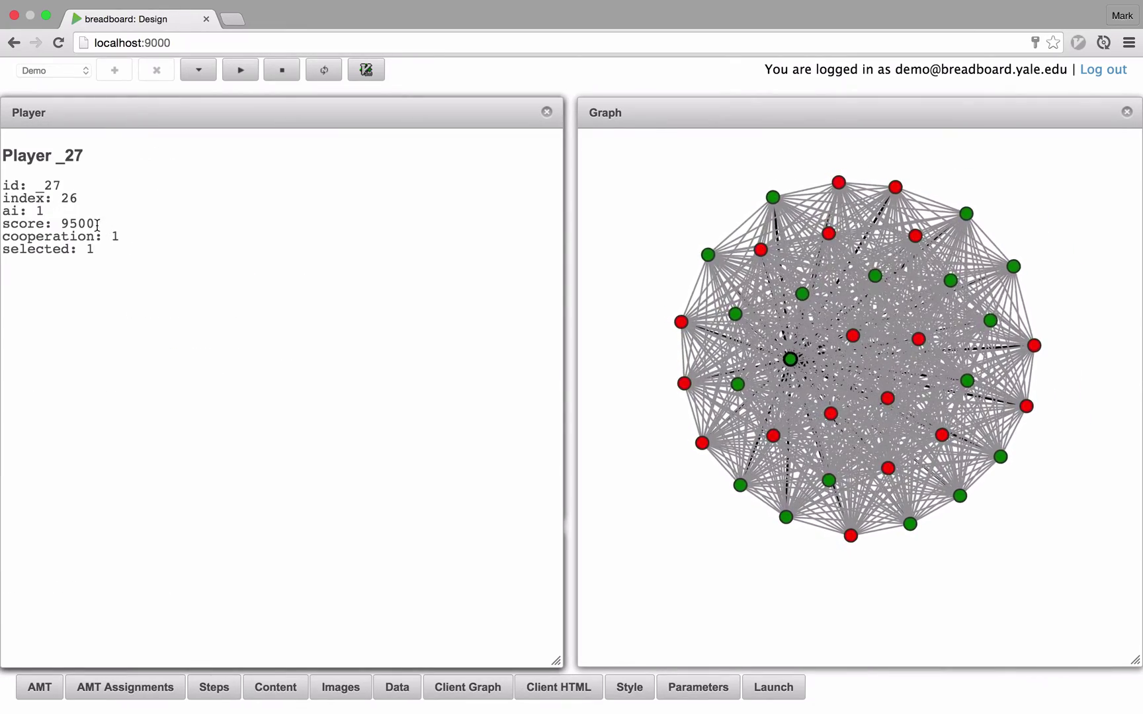
left_click_drag(88, 223, 62, 224)
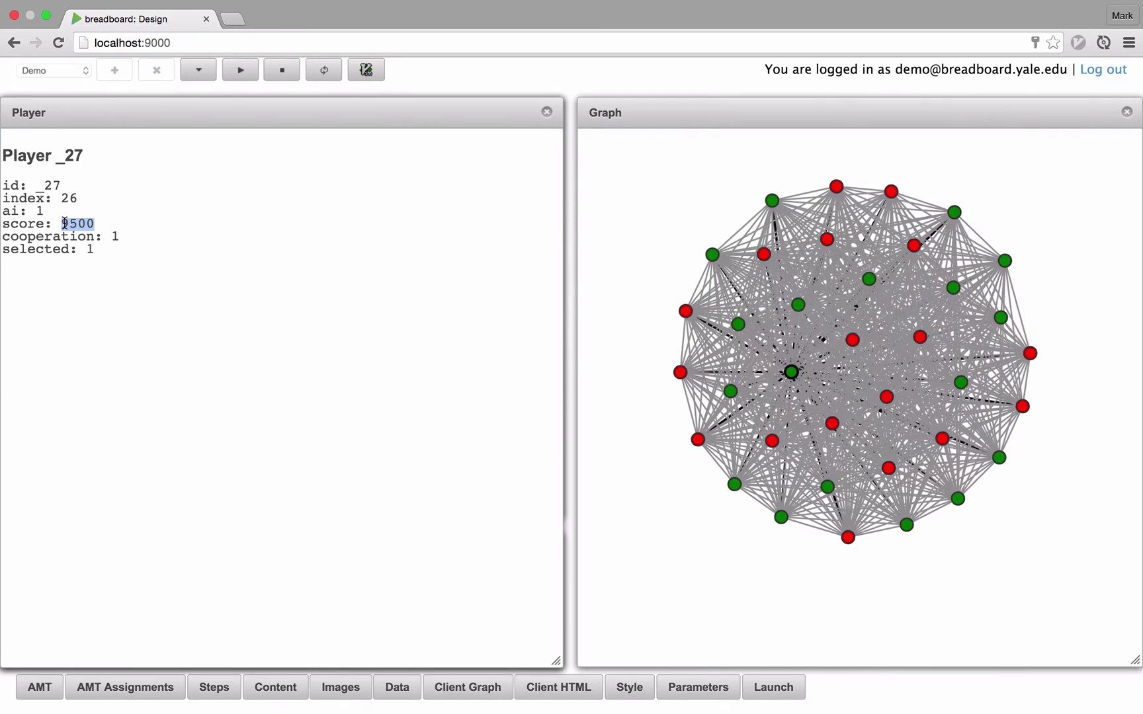
left_click(122, 226)
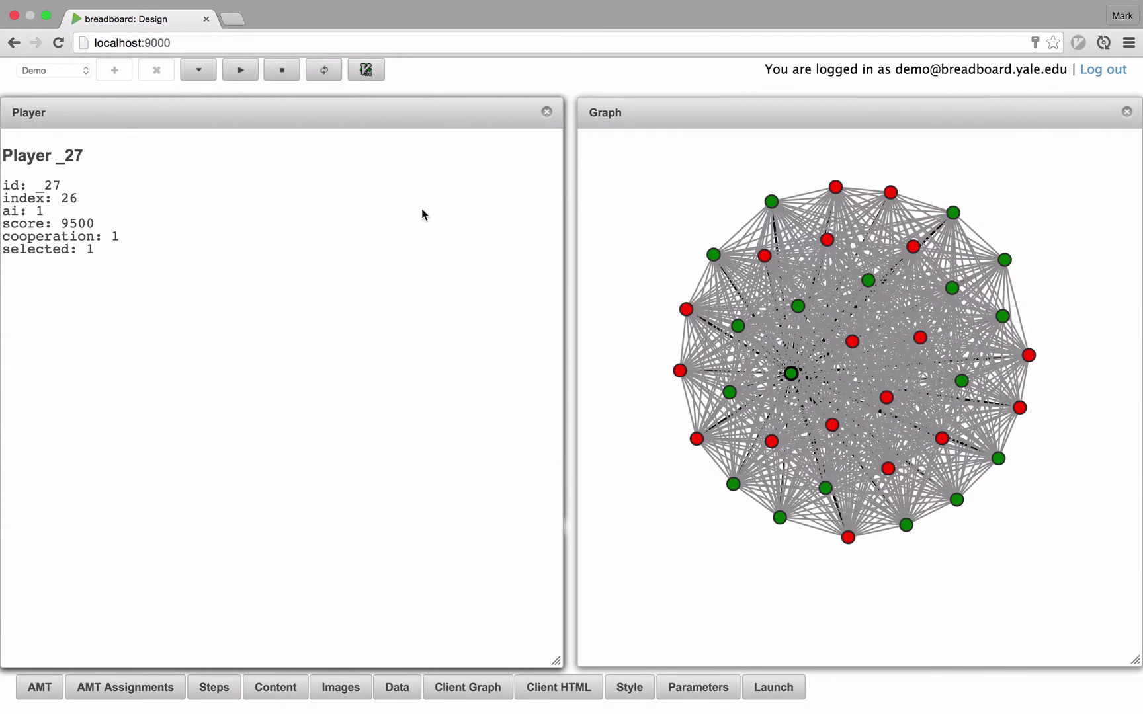
left_click(770, 202)
left_click(714, 257)
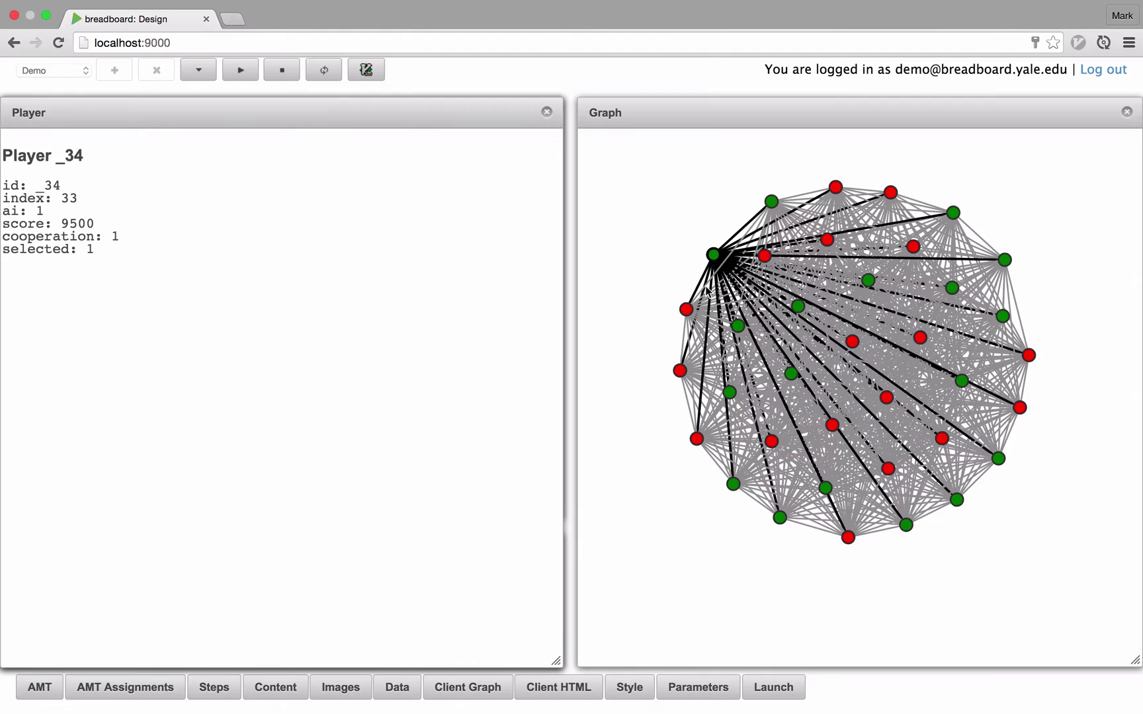
Step: Inspect red players _6, _22, _5 and _4, and green players _7 and _24
left_click(686, 310)
left_click(683, 374)
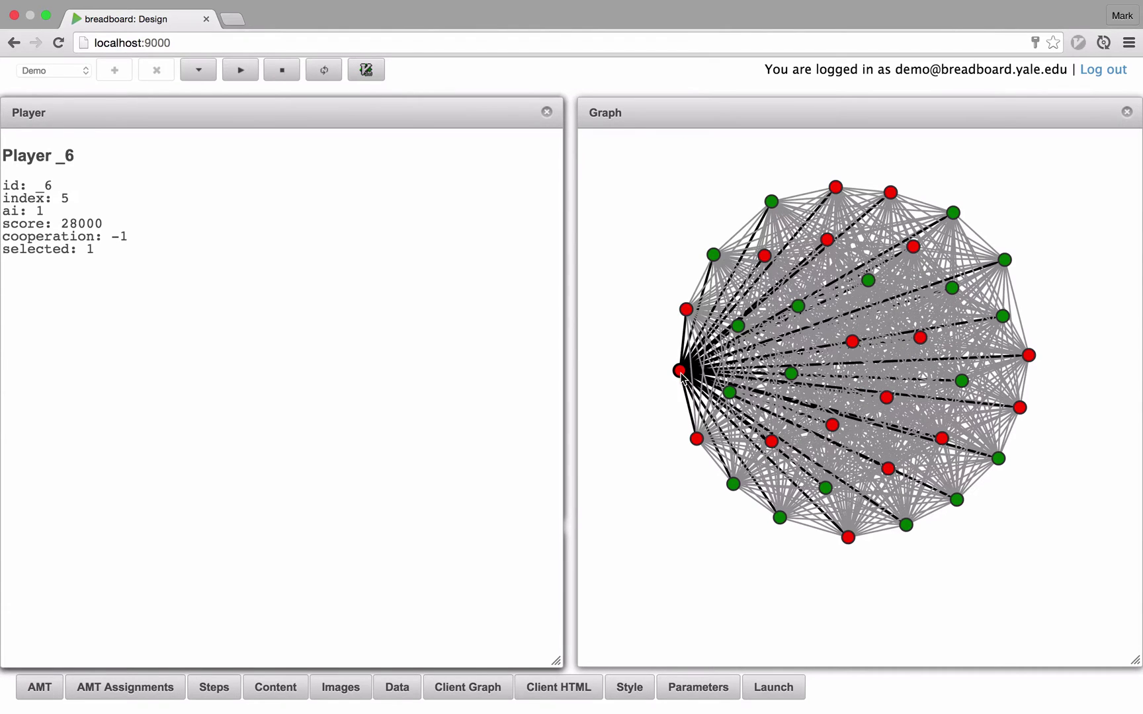
left_click(697, 439)
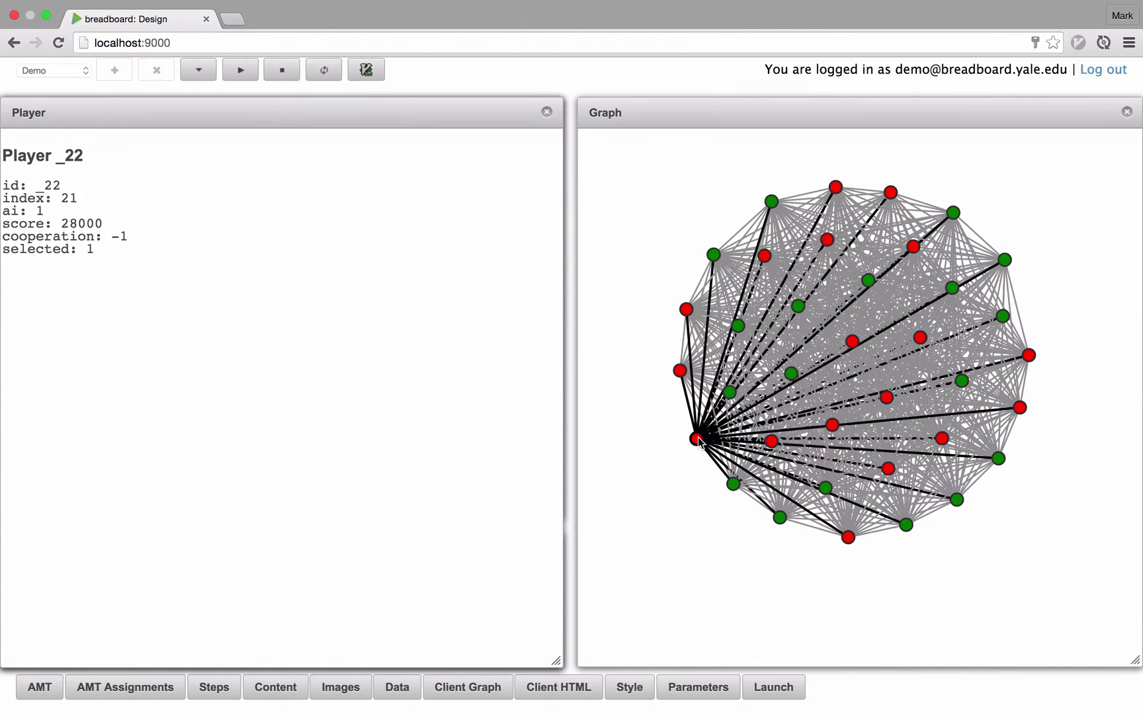
left_click(731, 393)
left_click(737, 327)
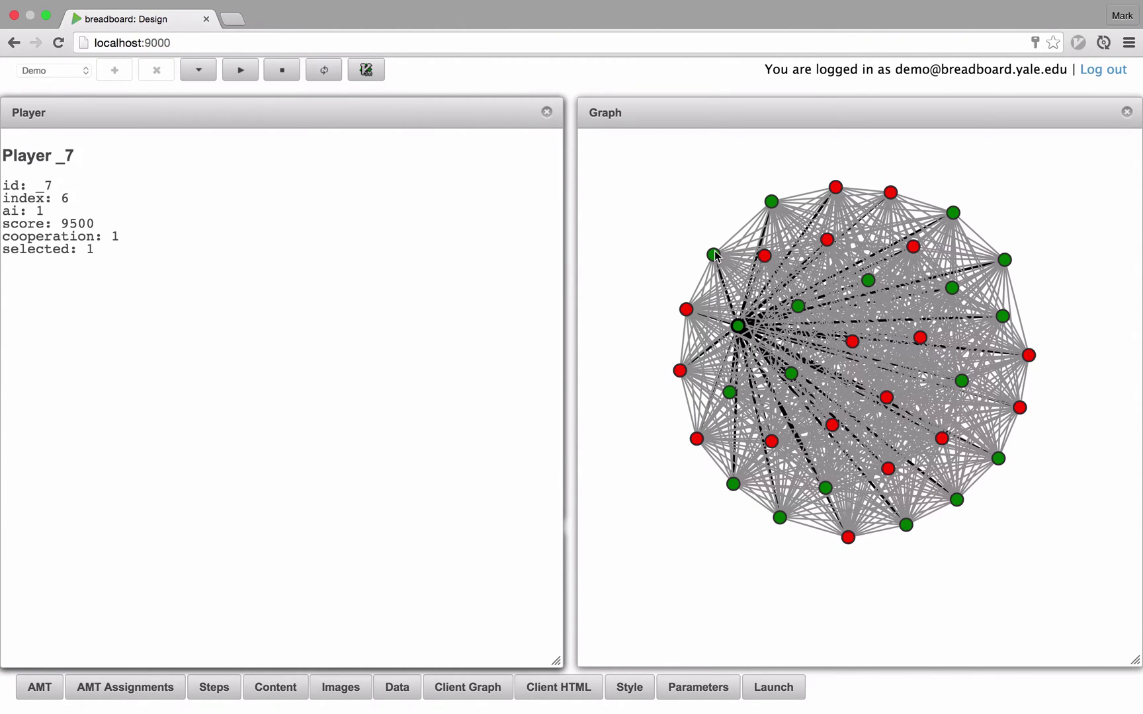
left_click(764, 257)
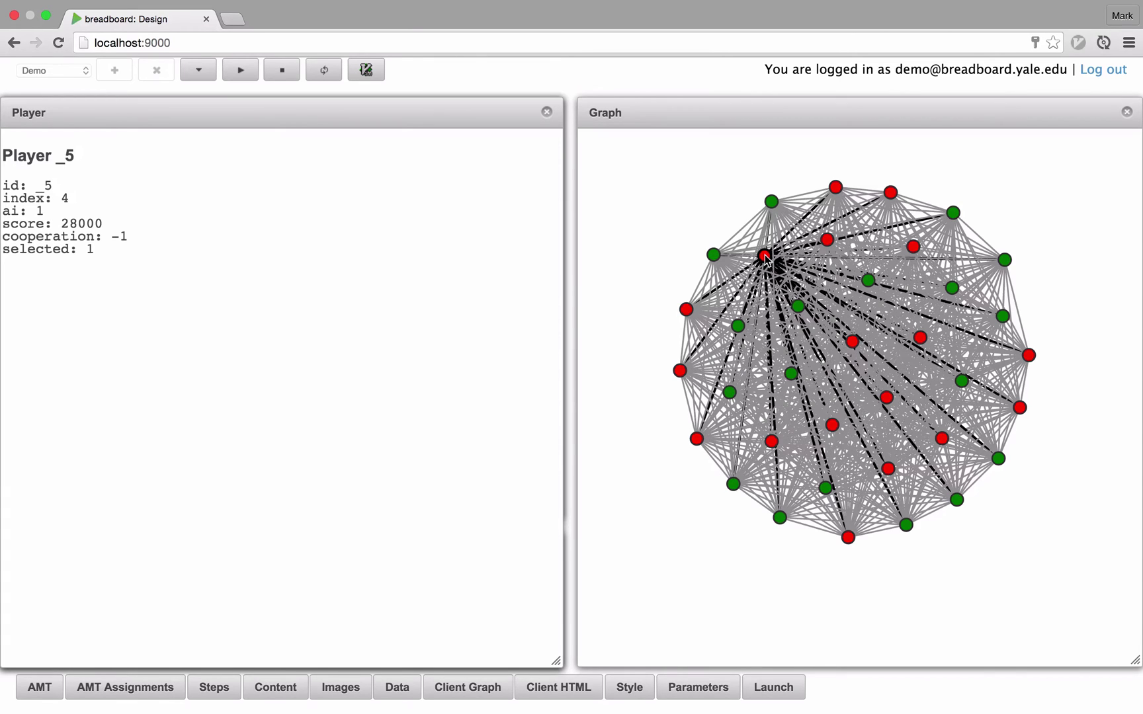
left_click(827, 241)
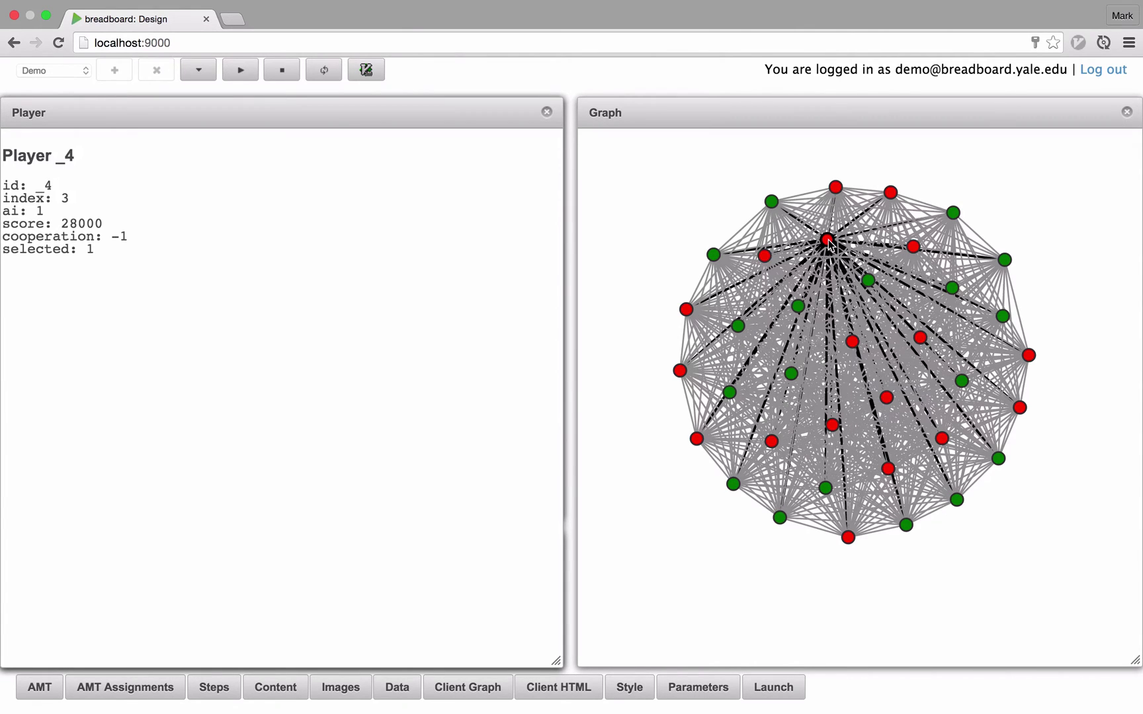
left_click(798, 307)
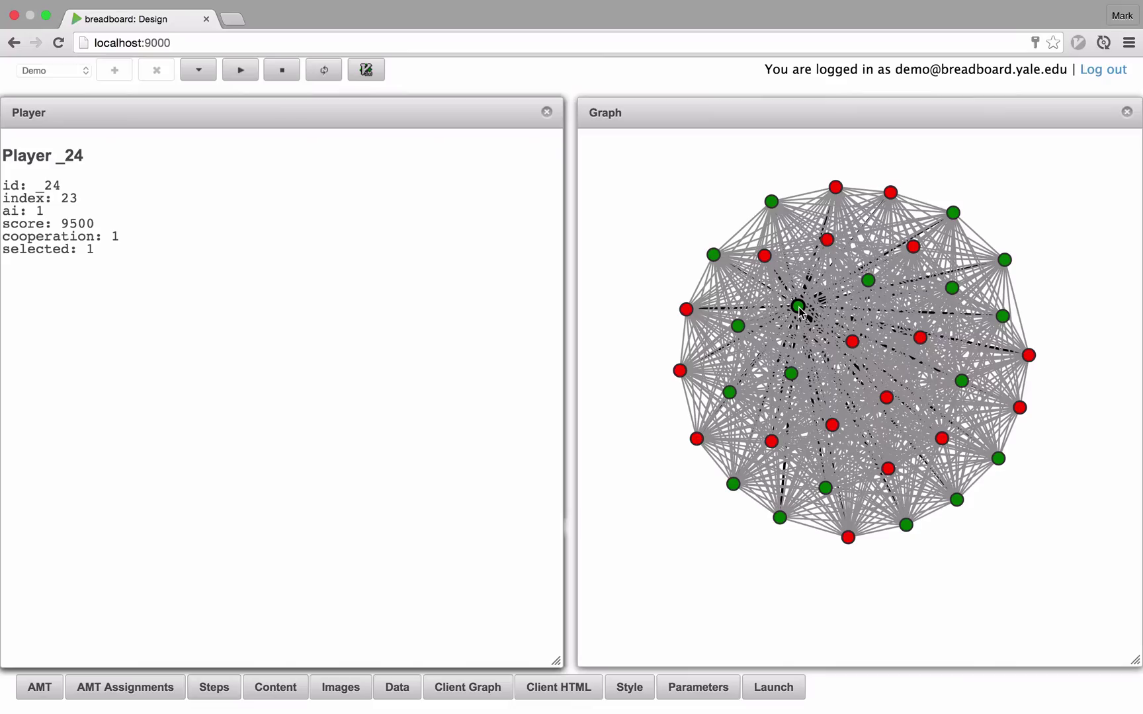